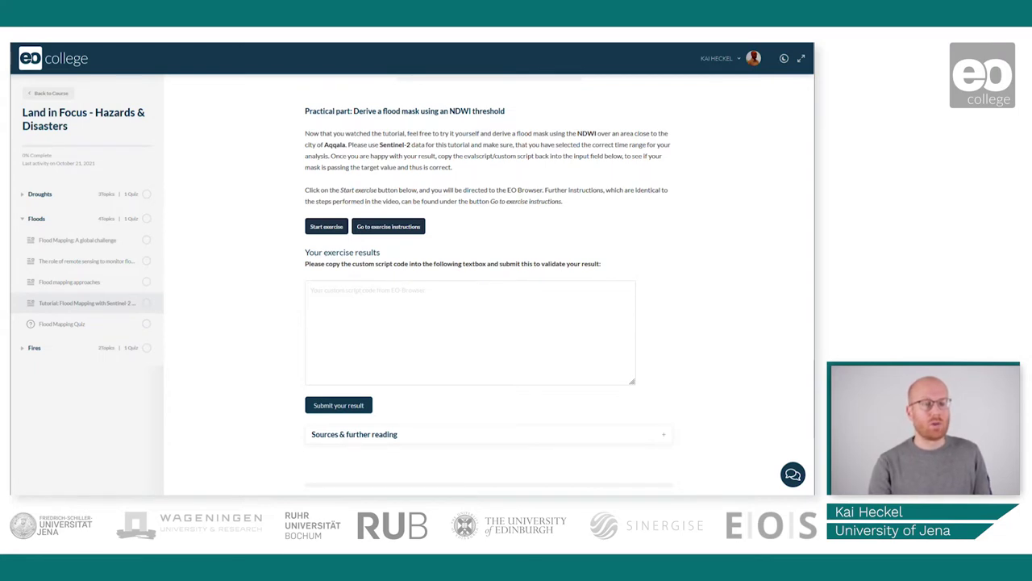
Launch the Aqqala NDWI flood-mask exercise from EO College into EO Browser
{"action": "left_click", "coordinate": [319, 231]}
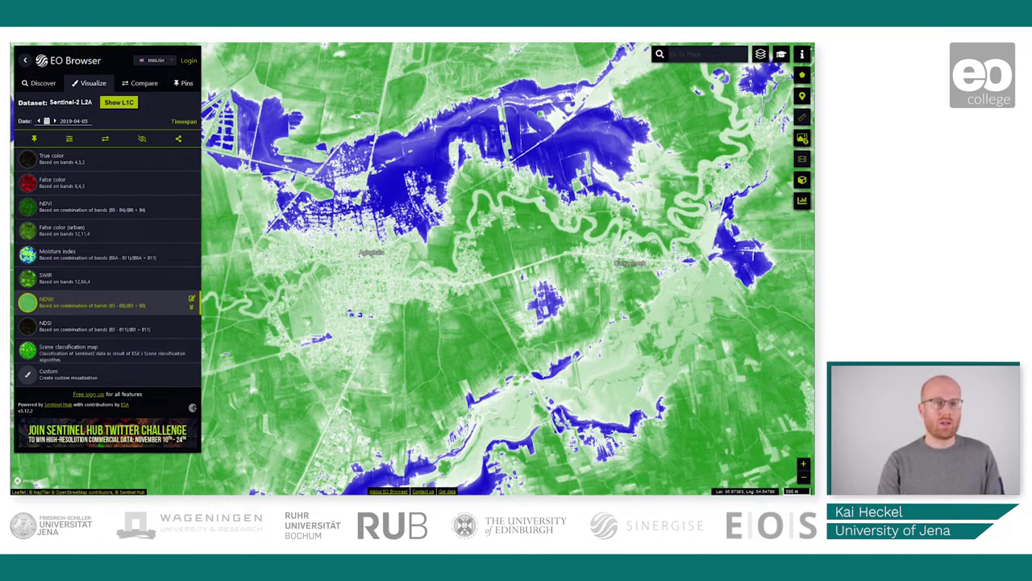
Bring up the Welcome to EO Browser dialog and set it to 'Don't show again'
{"action": "left_click", "coordinate": [803, 55]}
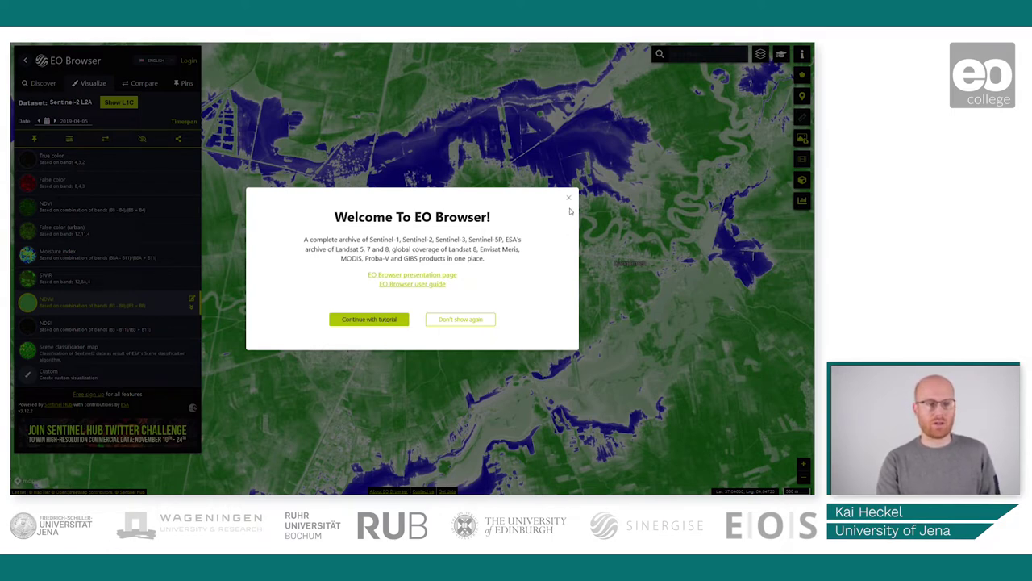
{"action": "left_click", "coordinate": [460, 320]}
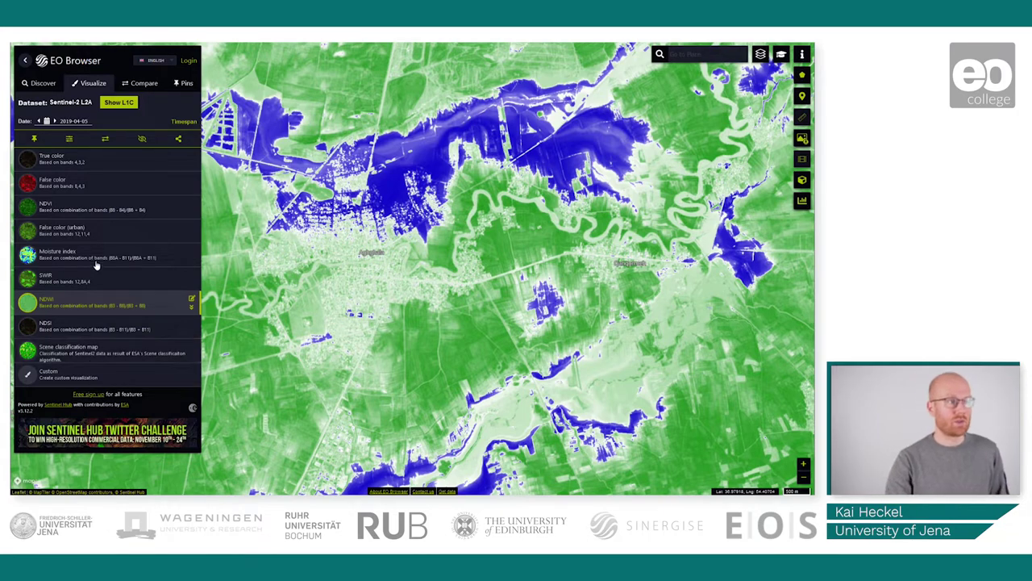
Switch from the NDWI layer view to the Discover search panel
{"action": "left_click", "coordinate": [49, 84]}
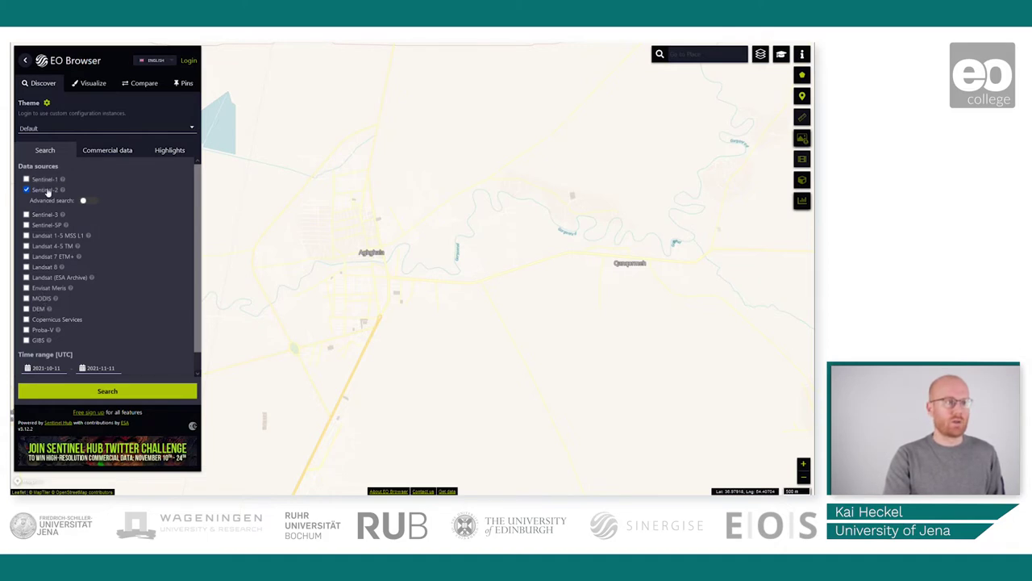
Enable Sentinel-2 advanced search and set the start date to 2019-03-24
{"action": "left_click", "coordinate": [87, 201]}
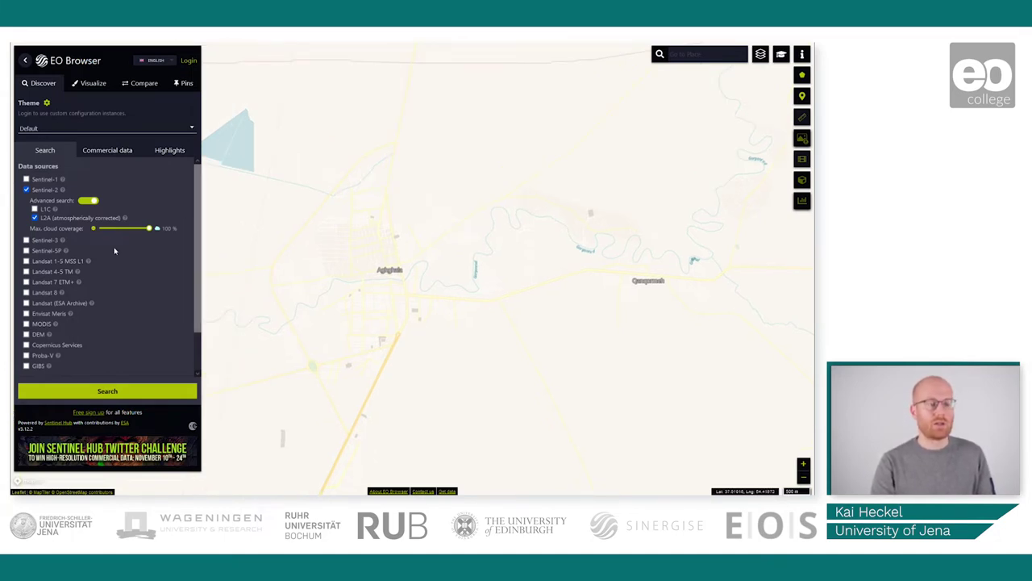
{"action": "scroll", "coordinate": [196, 227], "scroll_direction": "down", "scroll_amount": 1}
{"action": "scroll", "coordinate": [196, 227], "scroll_direction": "down", "scroll_amount": 2}
{"action": "left_click", "coordinate": [48, 350]}
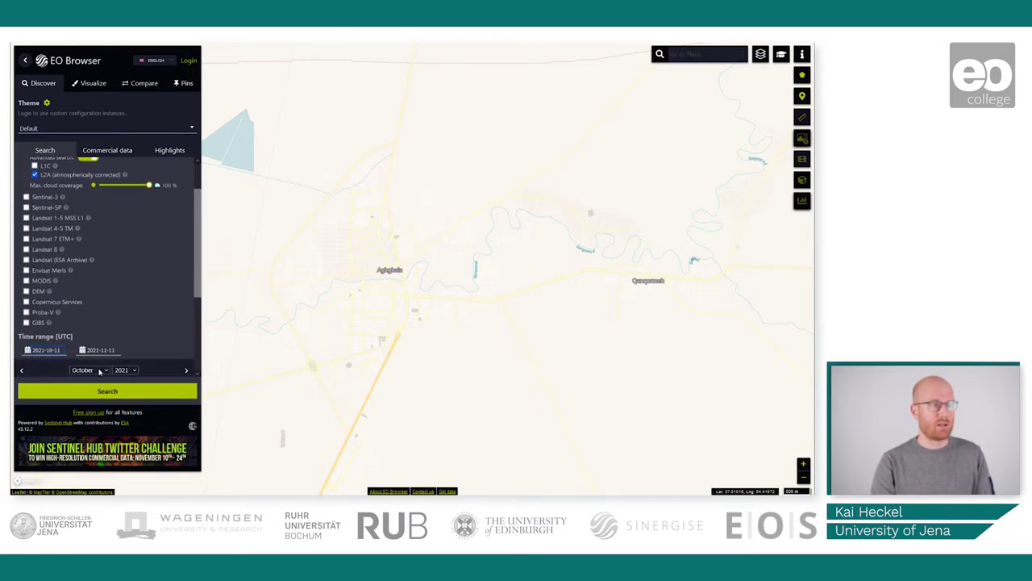
{"action": "left_click", "coordinate": [99, 369]}
{"action": "left_click", "coordinate": [92, 267]}
{"action": "scroll", "coordinate": [95, 324], "scroll_direction": "down", "scroll_amount": 3}
{"action": "left_click", "coordinate": [125, 266]}
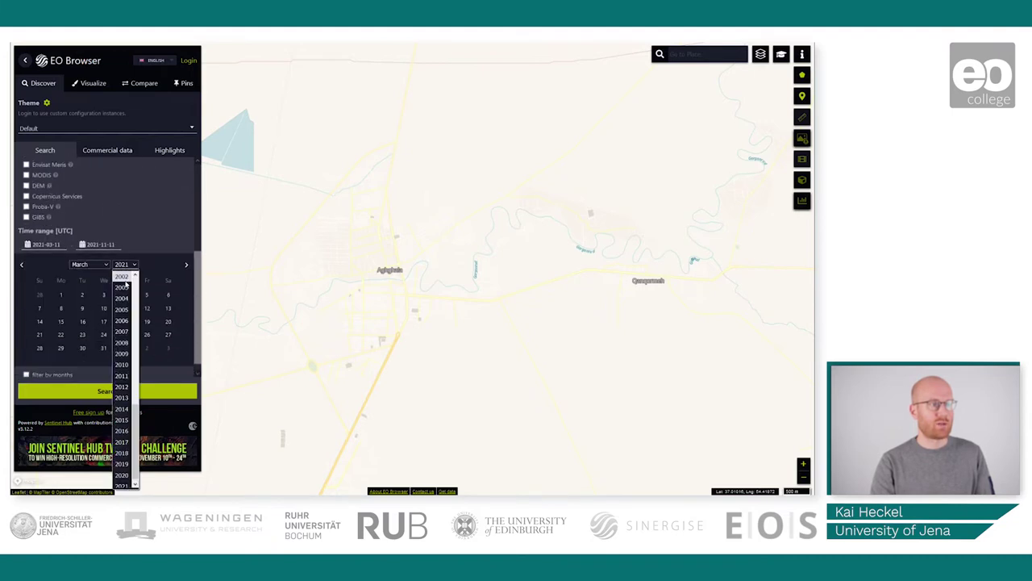
{"action": "left_click", "coordinate": [122, 464]}
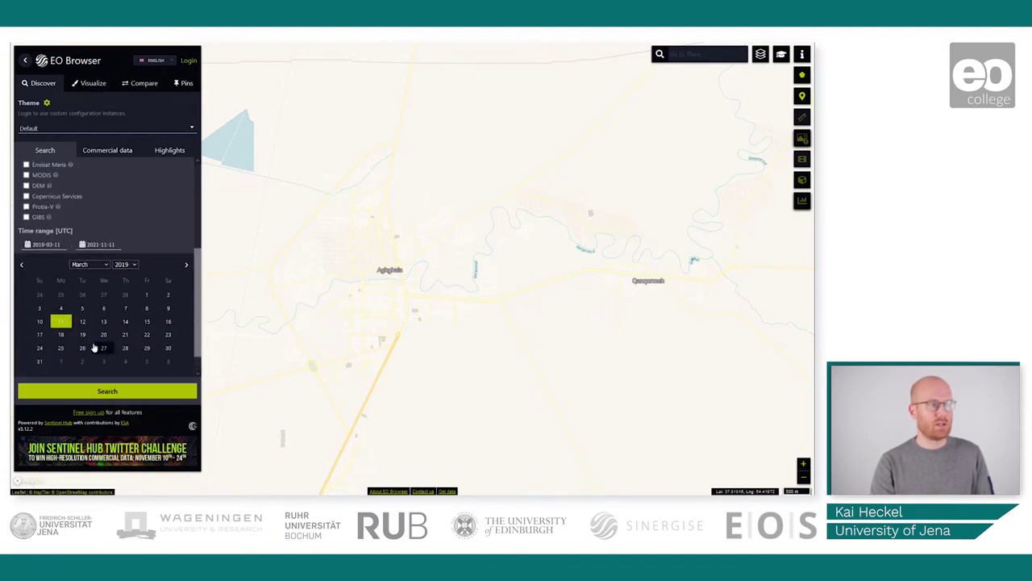
{"action": "left_click", "coordinate": [40, 348]}
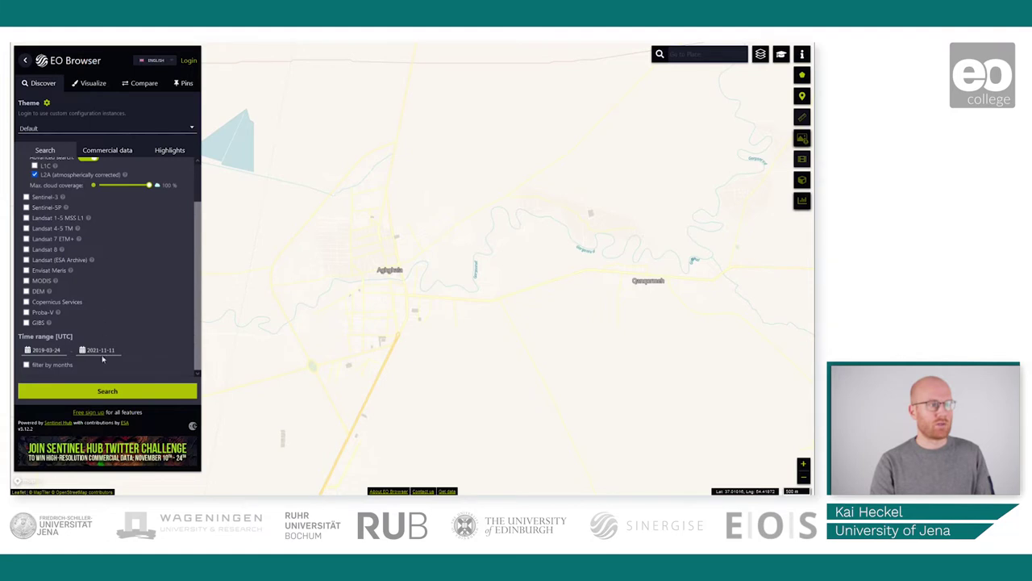
Set the end date to 2019-04-10, cap cloud cover at about 63 %, and search
{"action": "left_click", "coordinate": [103, 351]}
{"action": "left_click", "coordinate": [121, 370]}
{"action": "left_click", "coordinate": [130, 389]}
{"action": "left_click", "coordinate": [92, 370]}
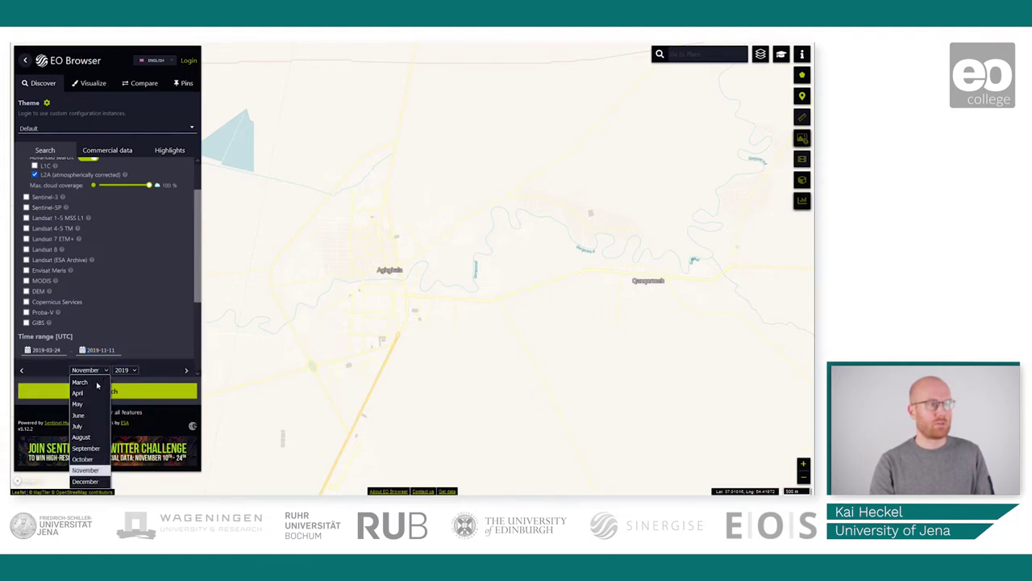
{"action": "left_click", "coordinate": [95, 392]}
{"action": "scroll", "coordinate": [104, 339], "scroll_direction": "down", "scroll_amount": 3}
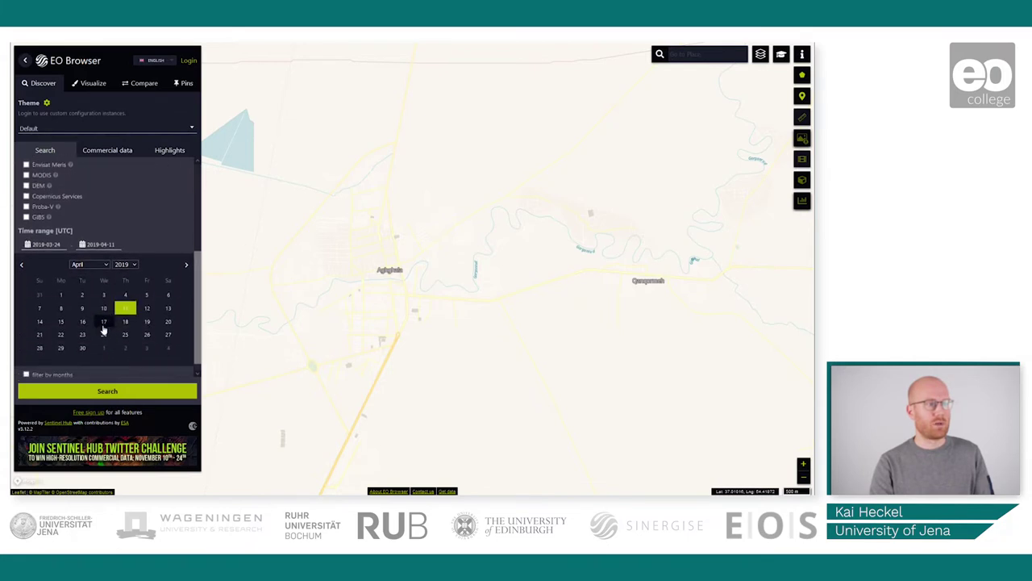
{"action": "left_click", "coordinate": [103, 308]}
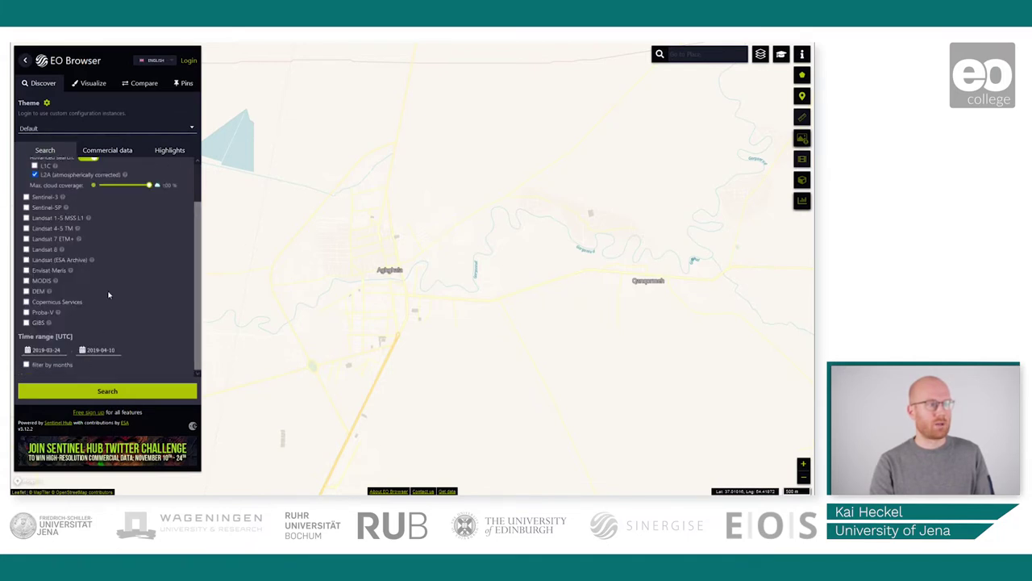
{"action": "left_click_drag", "start_coordinate": [149, 185], "coordinate": [130, 185]}
{"action": "left_click", "coordinate": [112, 392]}
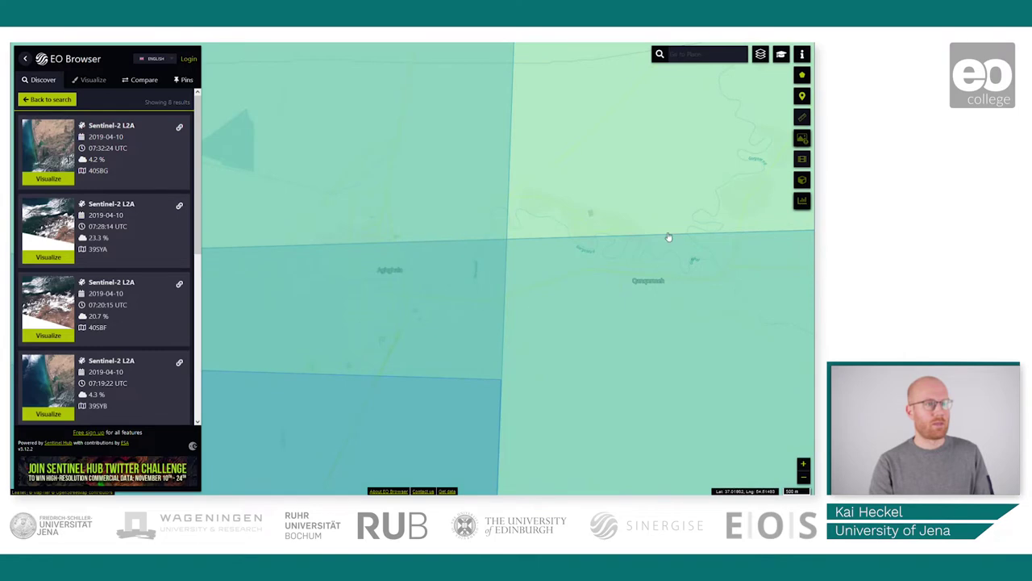
Draw a rectangular area of interest around Aqqala
{"action": "mouse_move", "coordinate": [802, 81]}
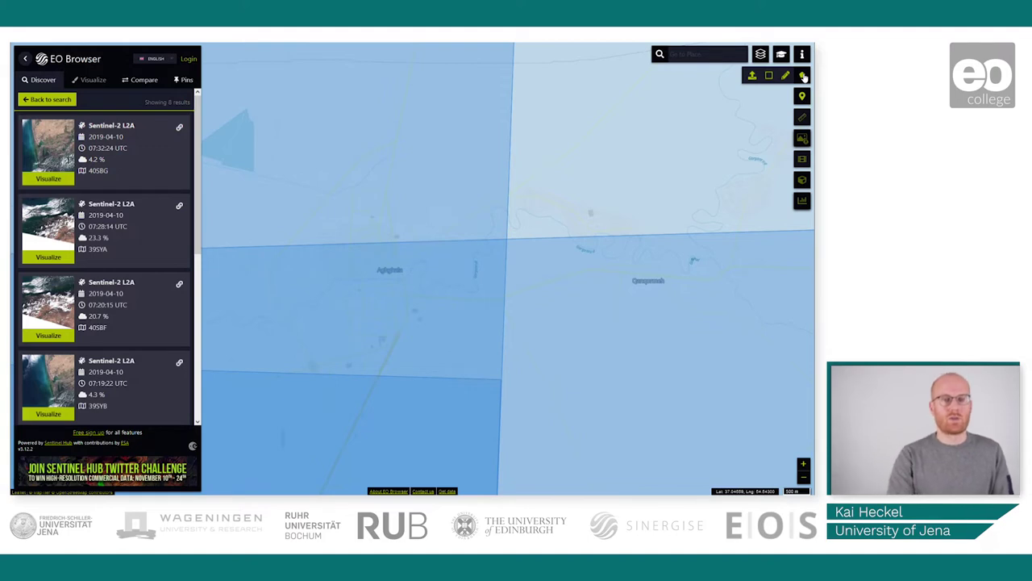
{"action": "left_click", "coordinate": [769, 76]}
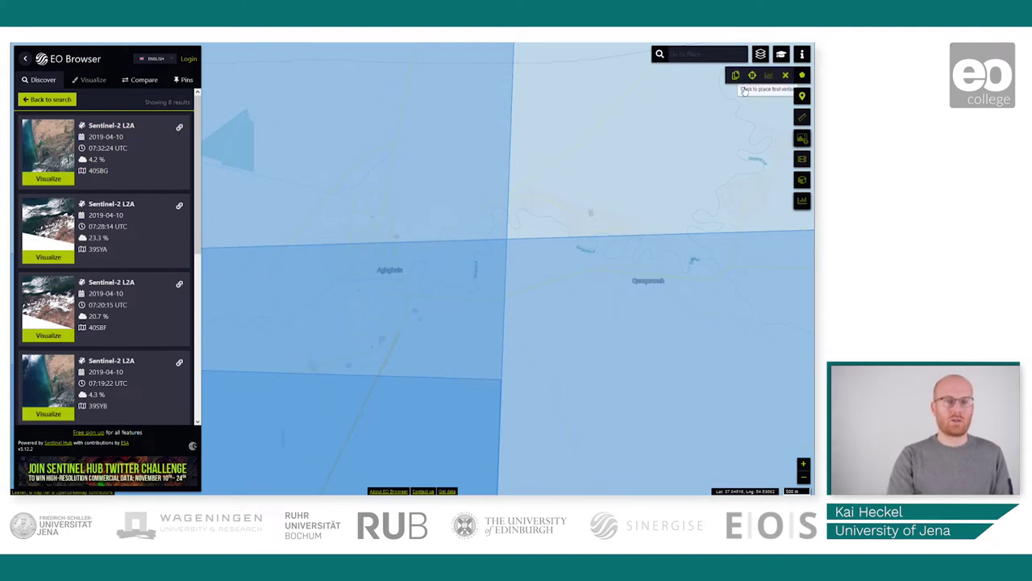
{"action": "left_click", "coordinate": [319, 169]}
{"action": "left_click", "coordinate": [564, 374]}
Rerun the search within the rectangle and visualize the 2019-04-10 Sentinel-2 scene
{"action": "left_click", "coordinate": [46, 99]}
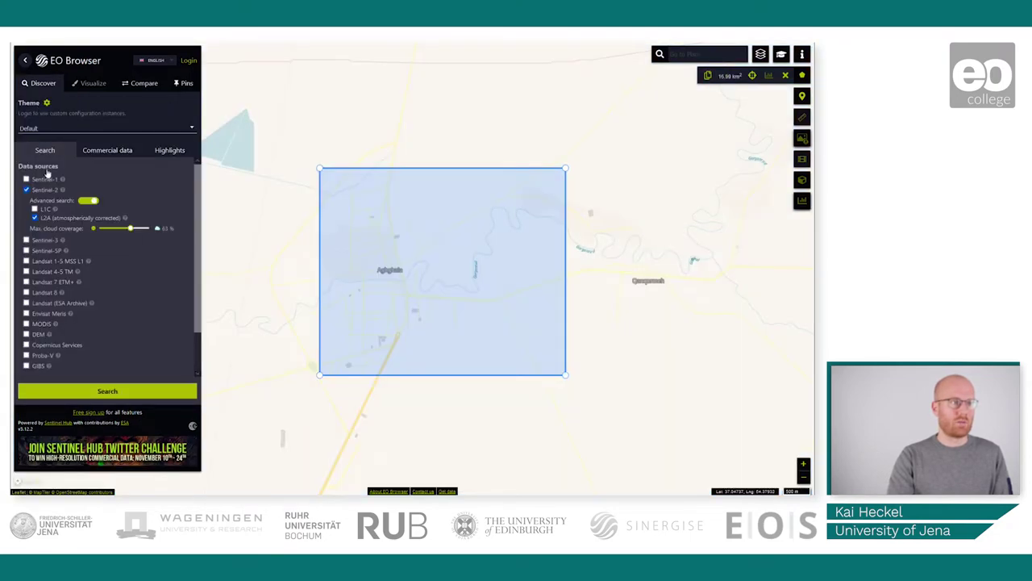
{"action": "left_click", "coordinate": [104, 392]}
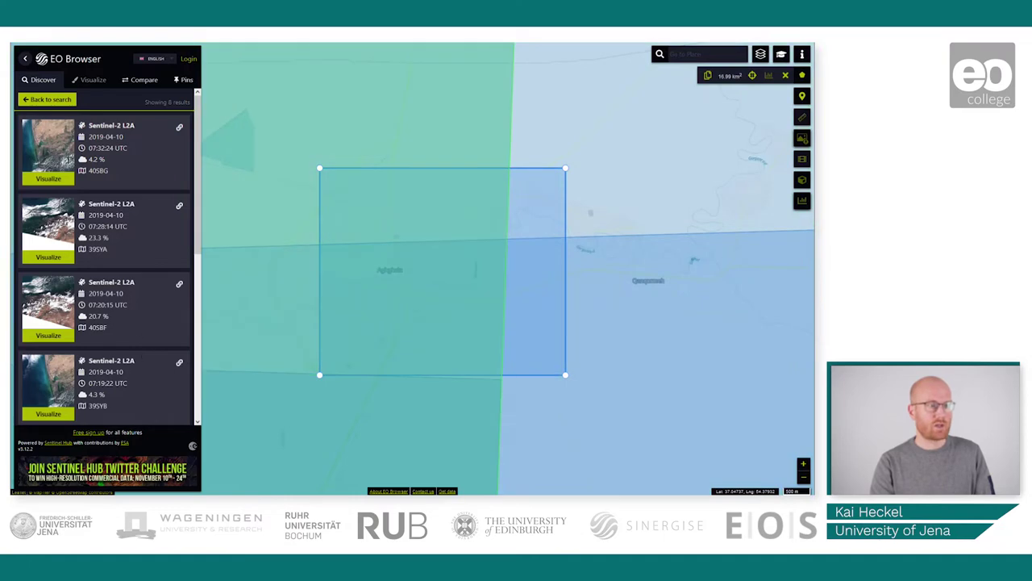
{"action": "left_click", "coordinate": [52, 179]}
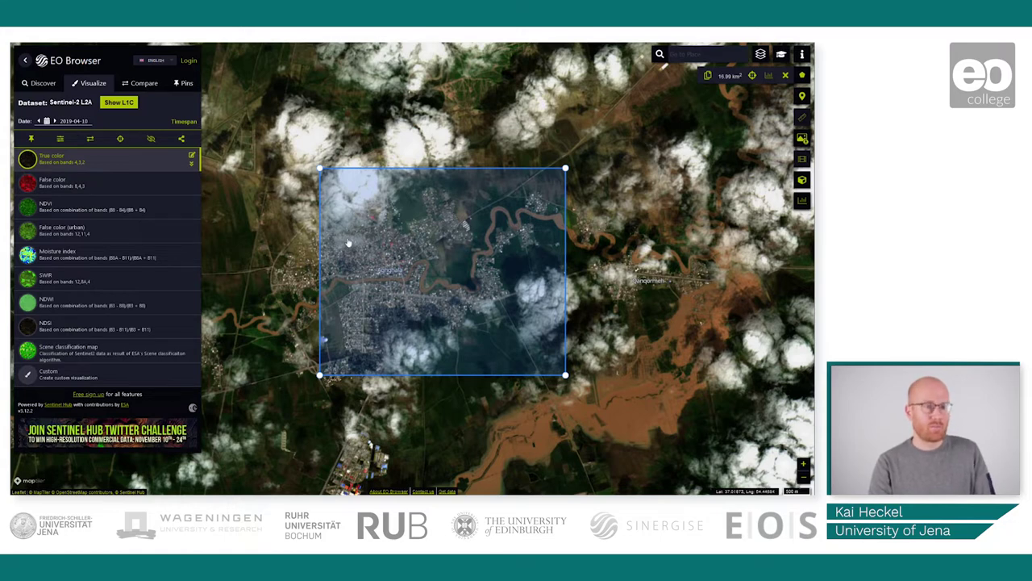
Step back to the cloud-free 2019-04-05 true colour scene and delete the AOI rectangle
{"action": "left_click", "coordinate": [42, 120]}
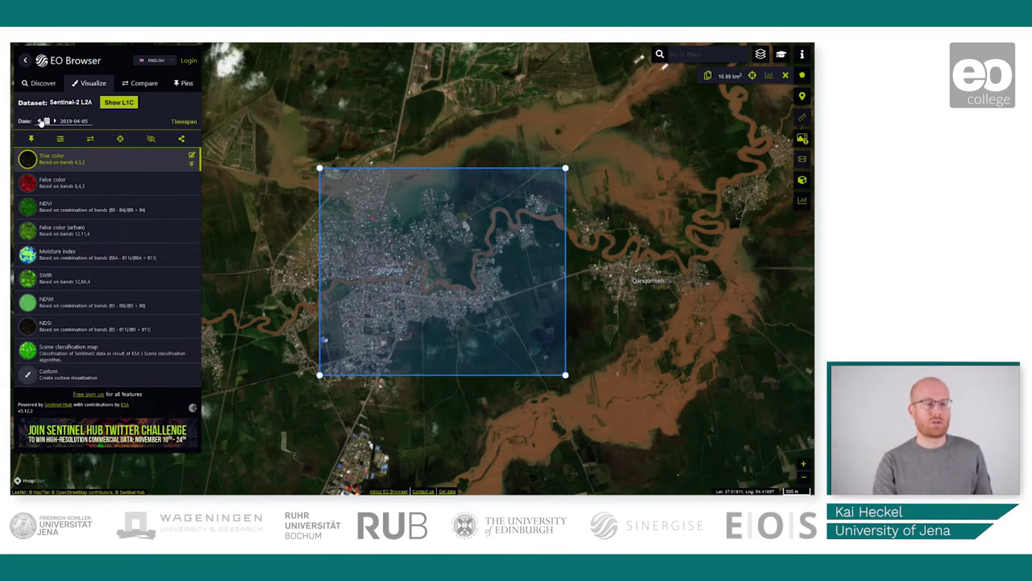
{"action": "left_click", "coordinate": [41, 121]}
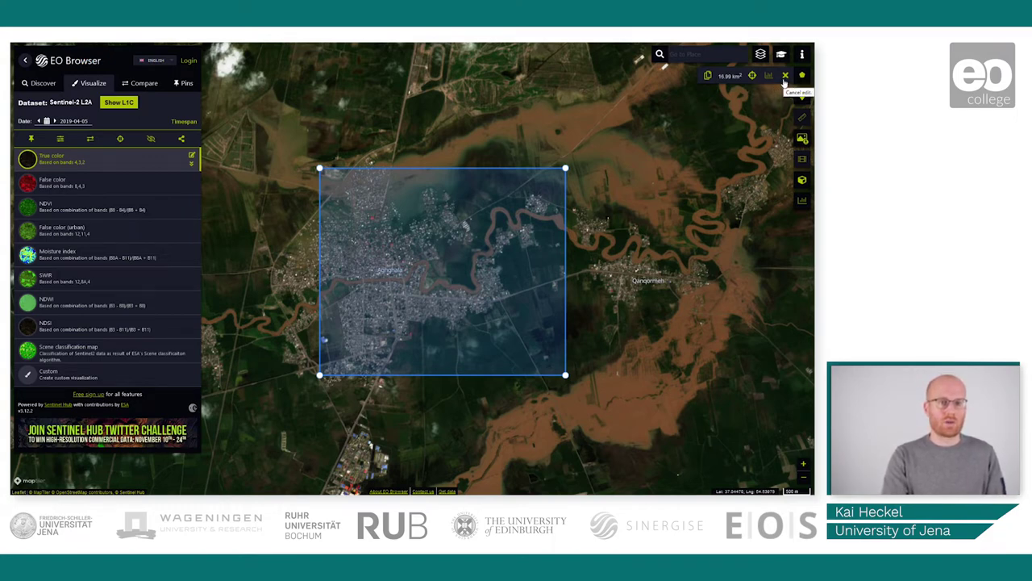
{"action": "left_click", "coordinate": [786, 76]}
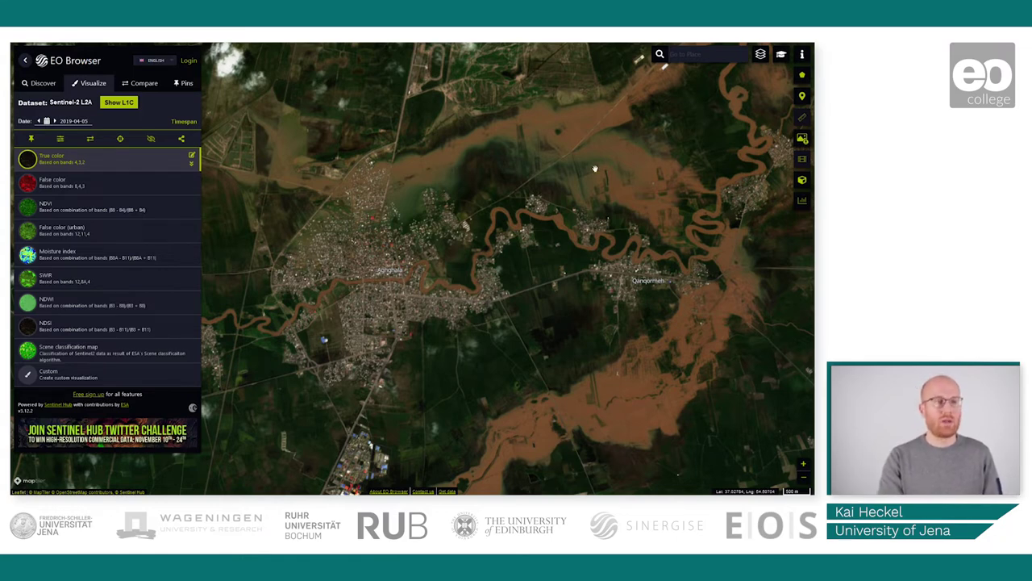
Open the interface language list and close it without changing the language
{"action": "left_click", "coordinate": [172, 63]}
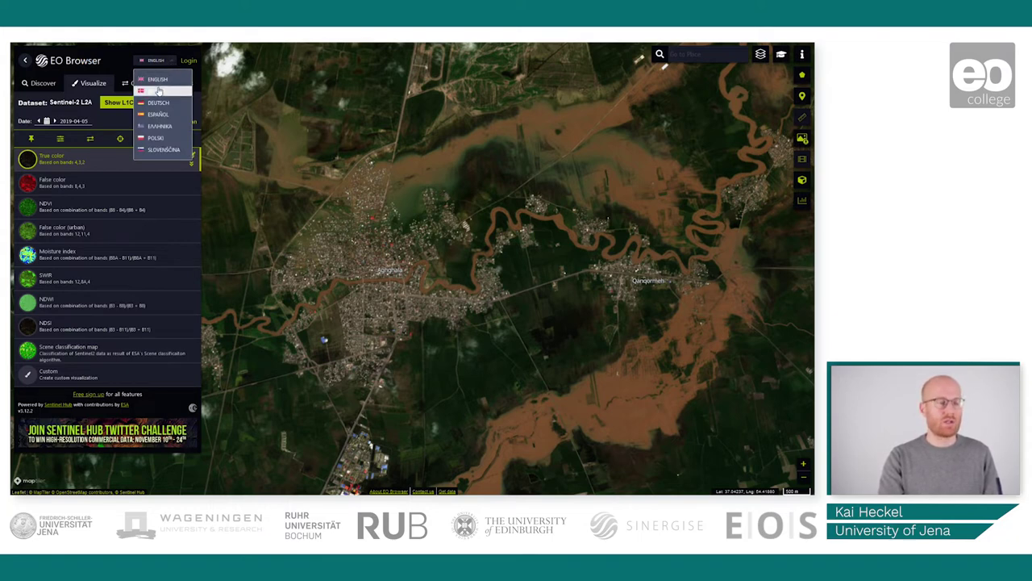
{"action": "left_click", "coordinate": [276, 89]}
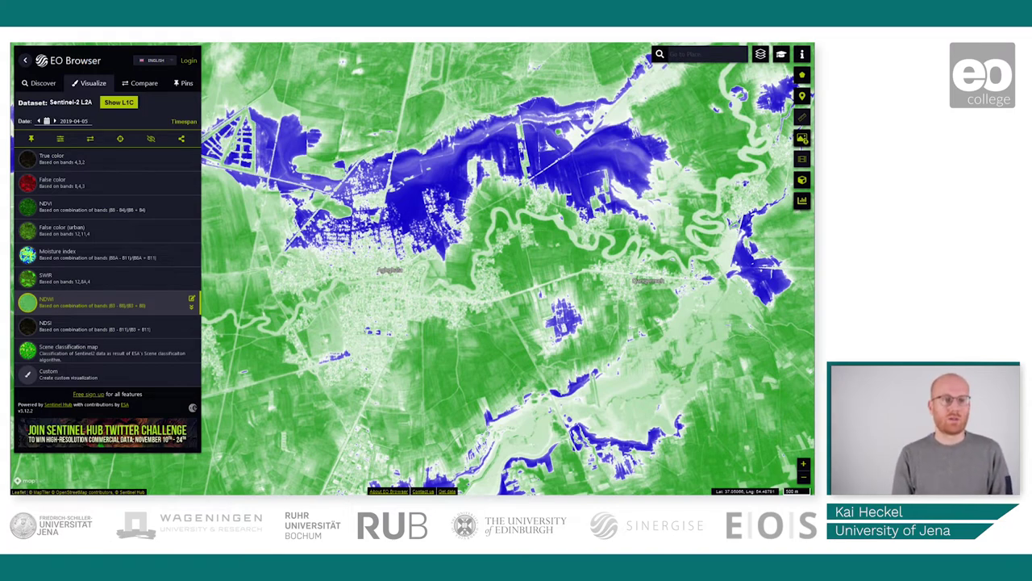
Build a custom composite with B08 as red and B04 as green, then collapse its settings
{"action": "left_click", "coordinate": [81, 376]}
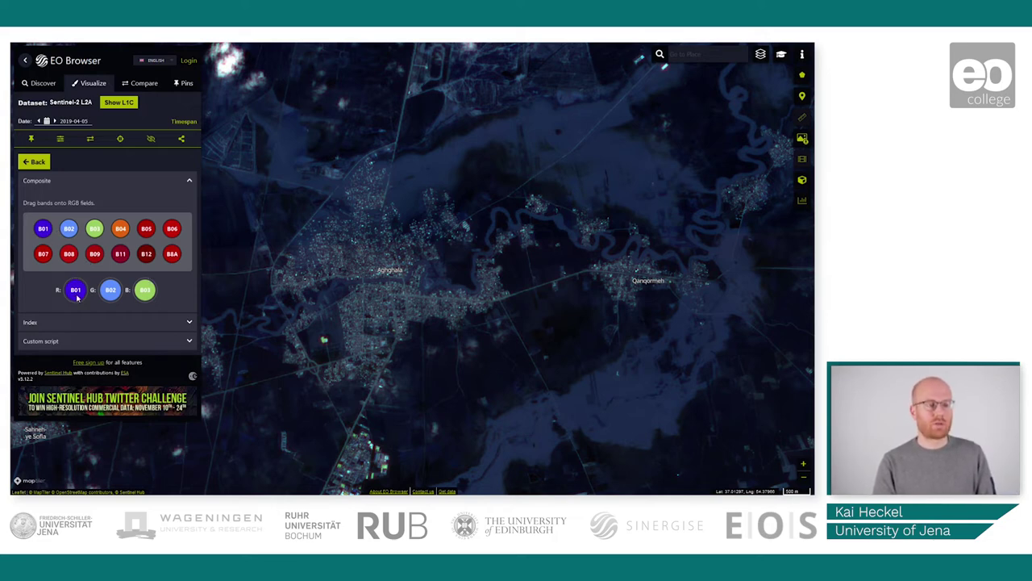
{"action": "left_click_drag", "start_coordinate": [69, 253], "coordinate": [75, 289]}
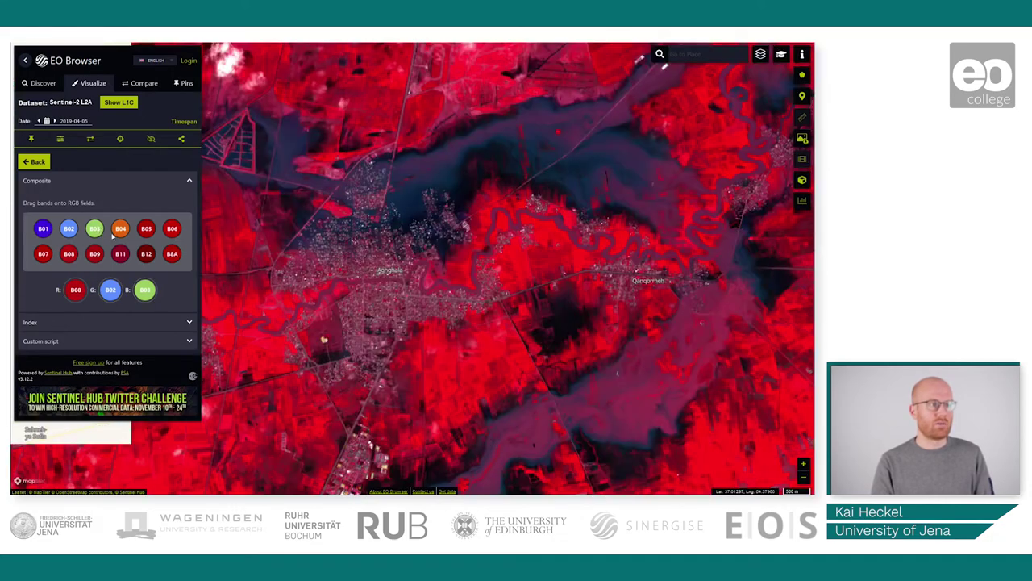
{"action": "left_click_drag", "start_coordinate": [120, 228], "coordinate": [110, 290]}
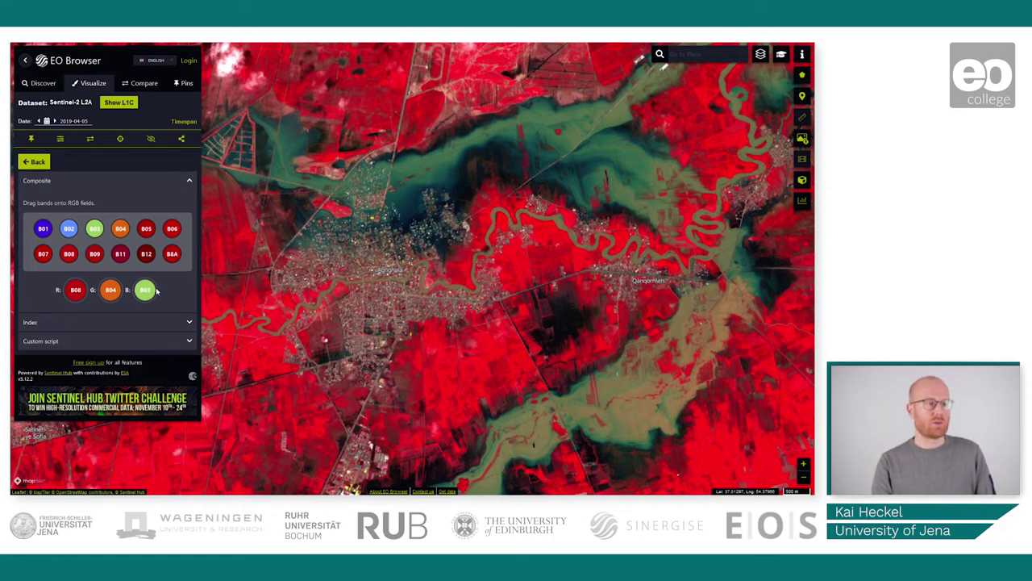
{"action": "left_click", "coordinate": [189, 181]}
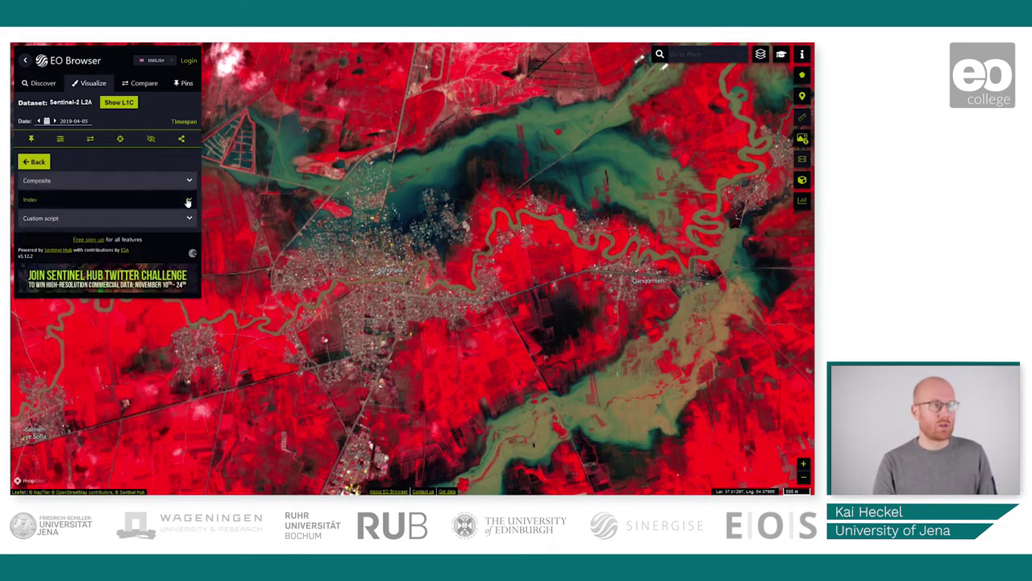
Create the custom index (B03−B11)/(B03+B11) with B03 as term A and B11 as term B
{"action": "left_click", "coordinate": [187, 200]}
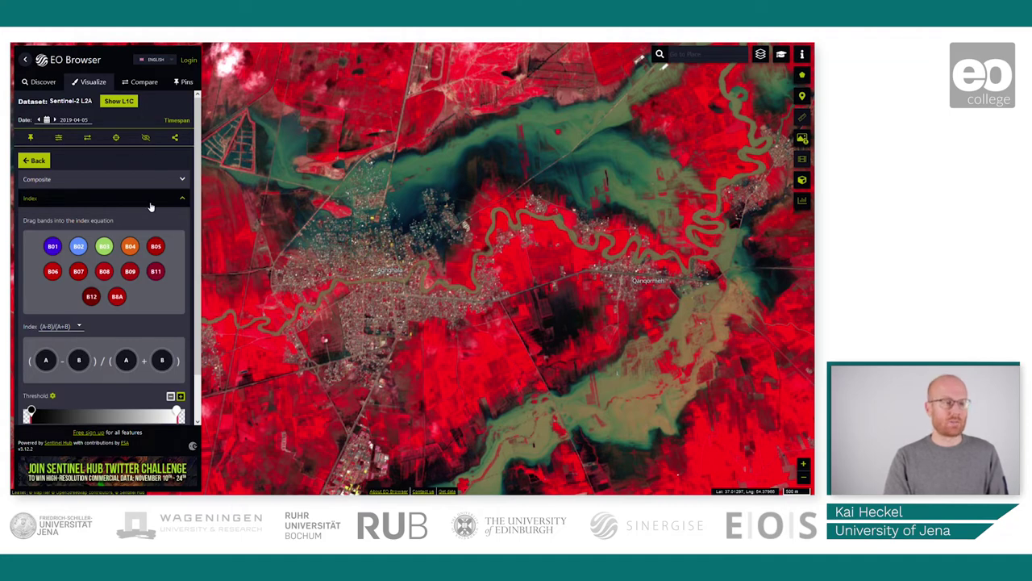
{"action": "left_click_drag", "start_coordinate": [104, 246], "coordinate": [40, 364]}
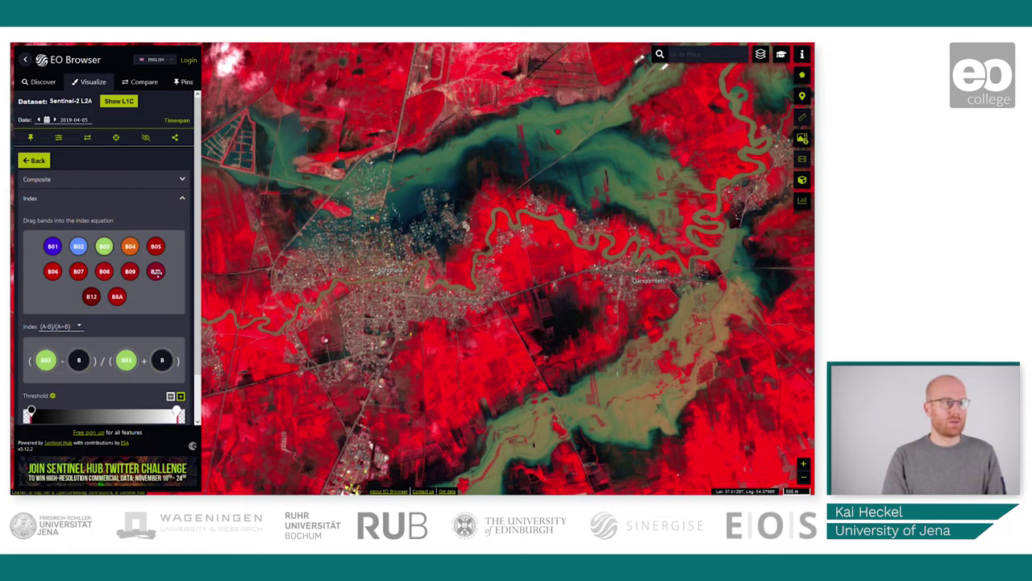
{"action": "left_click_drag", "start_coordinate": [156, 271], "coordinate": [79, 361]}
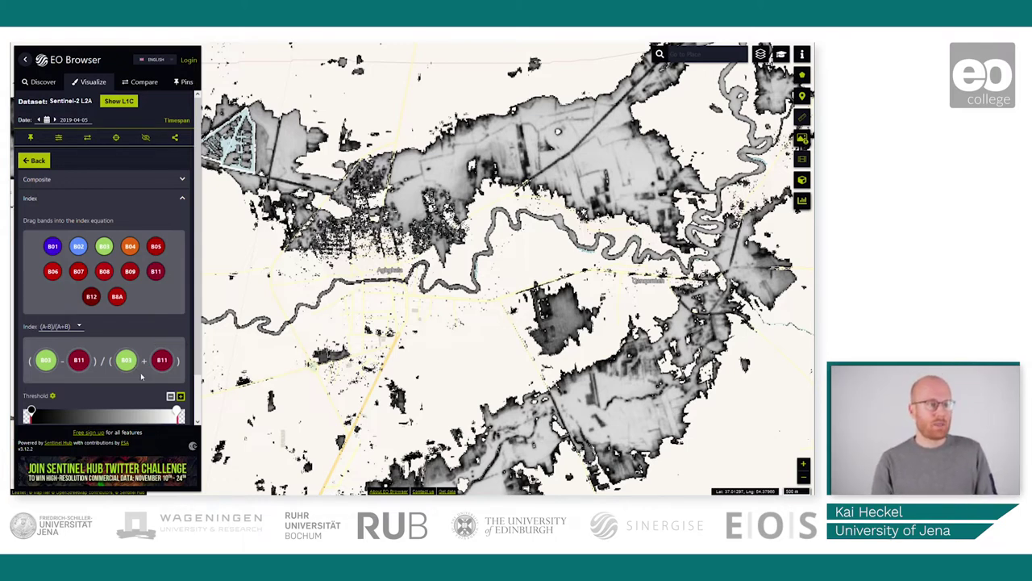
{"action": "left_click_drag", "start_coordinate": [197, 390], "coordinate": [203, 425]}
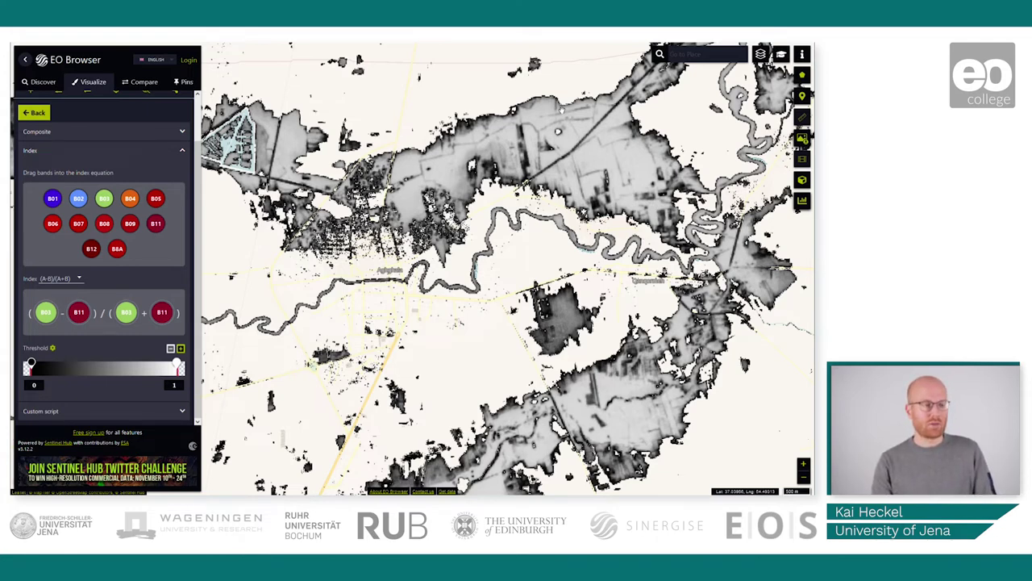
Apply the blue colour ramp to the index threshold for a 0–1 blue flood mask
{"action": "left_click", "coordinate": [53, 348]}
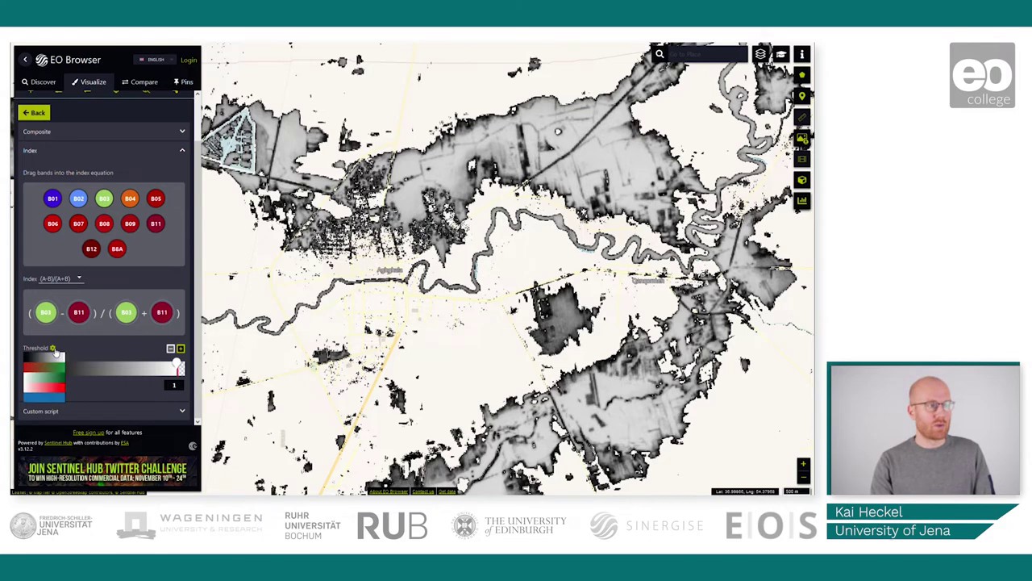
{"action": "left_click", "coordinate": [44, 401]}
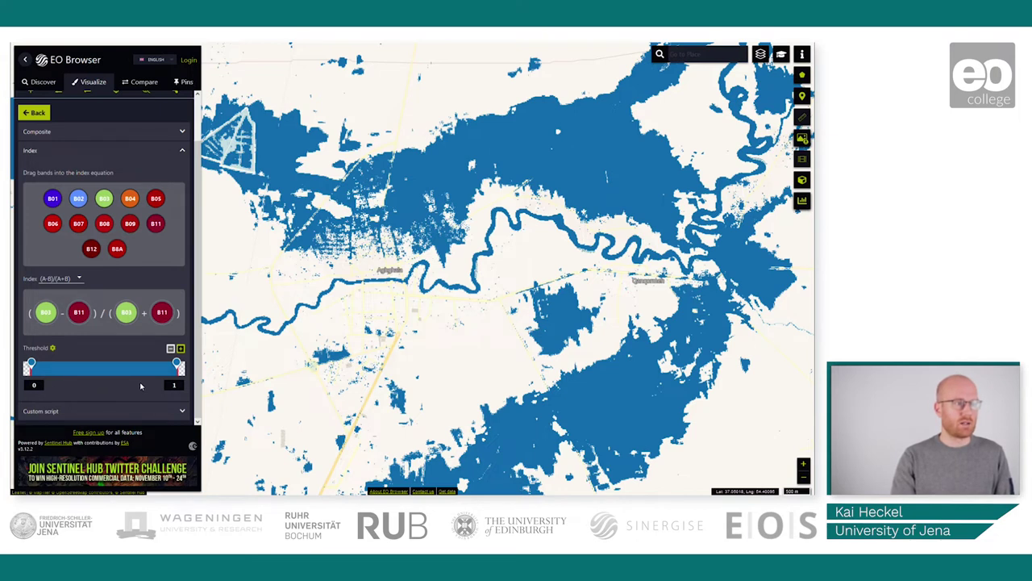
{"action": "scroll", "coordinate": [149, 388], "scroll_direction": "up", "scroll_amount": 2}
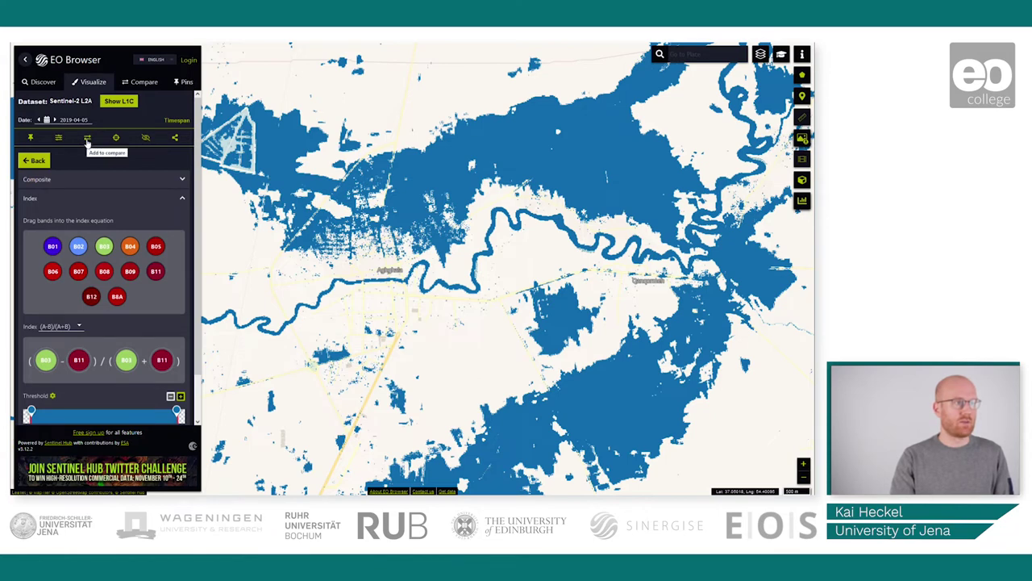
Add the blue flood mask to Compare, then add an R=B04, G=B03, B=B02 true-colour composite
{"action": "left_click", "coordinate": [87, 138]}
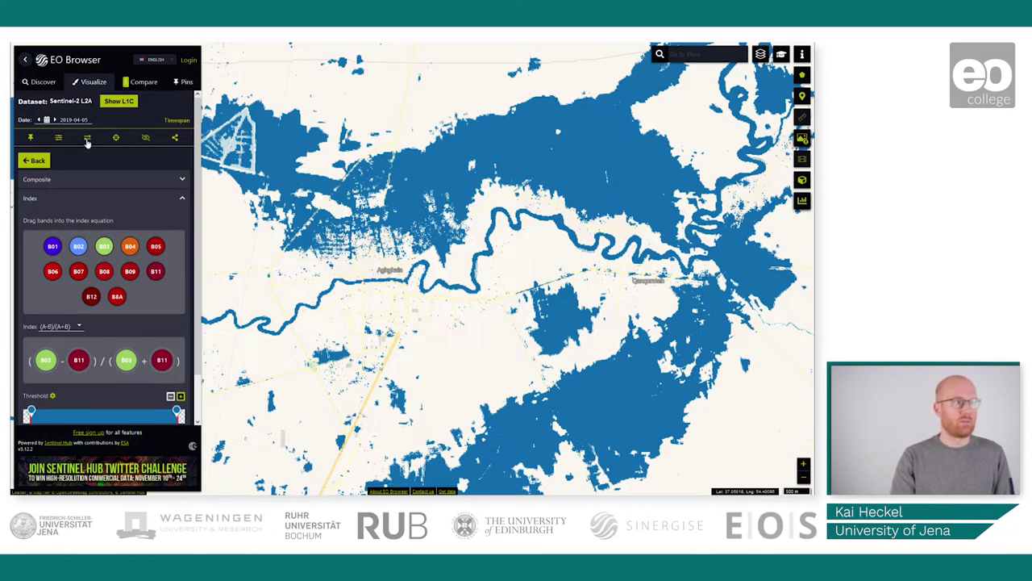
{"action": "left_click", "coordinate": [139, 82]}
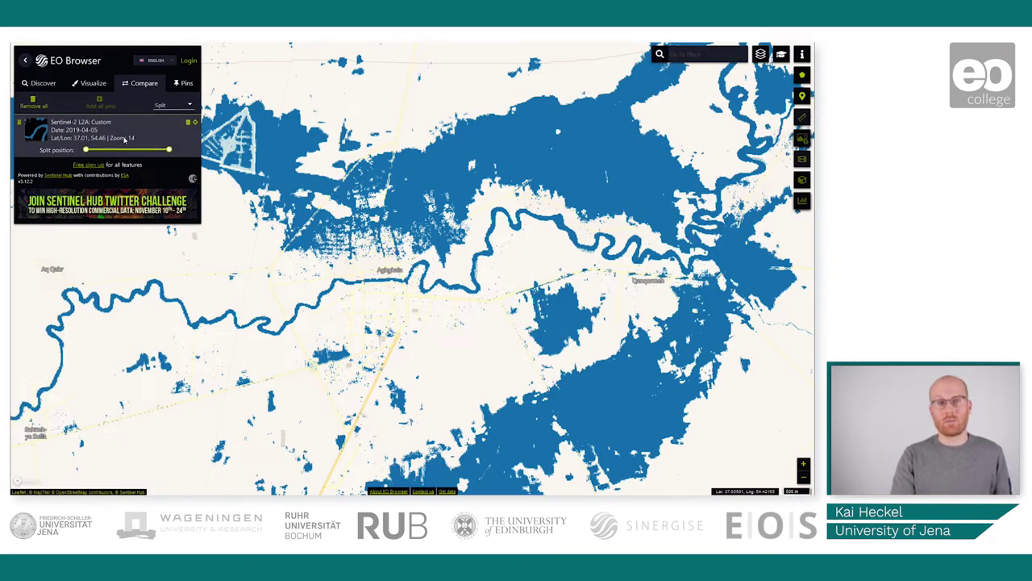
{"action": "left_click", "coordinate": [93, 83]}
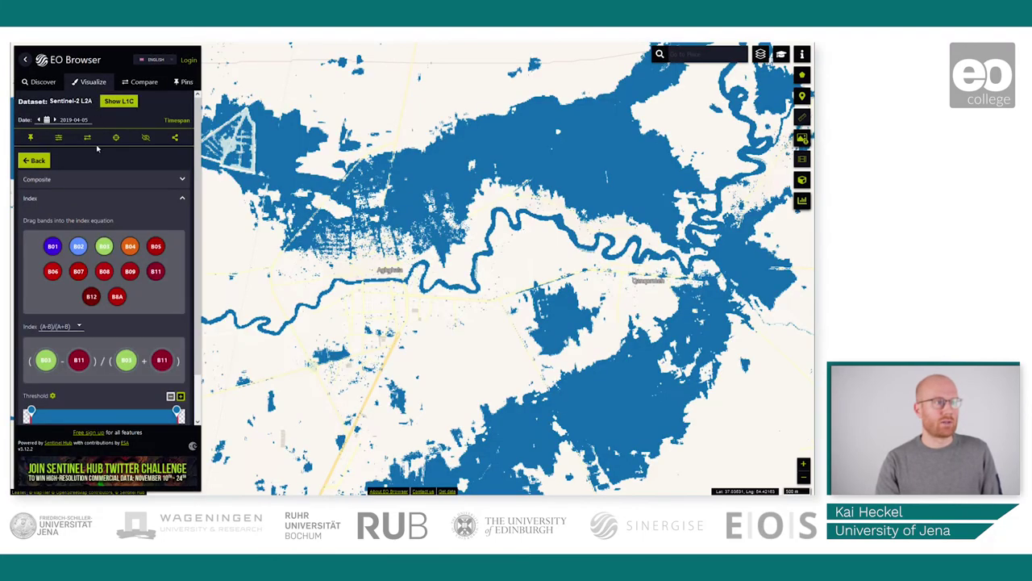
{"action": "left_click", "coordinate": [79, 184]}
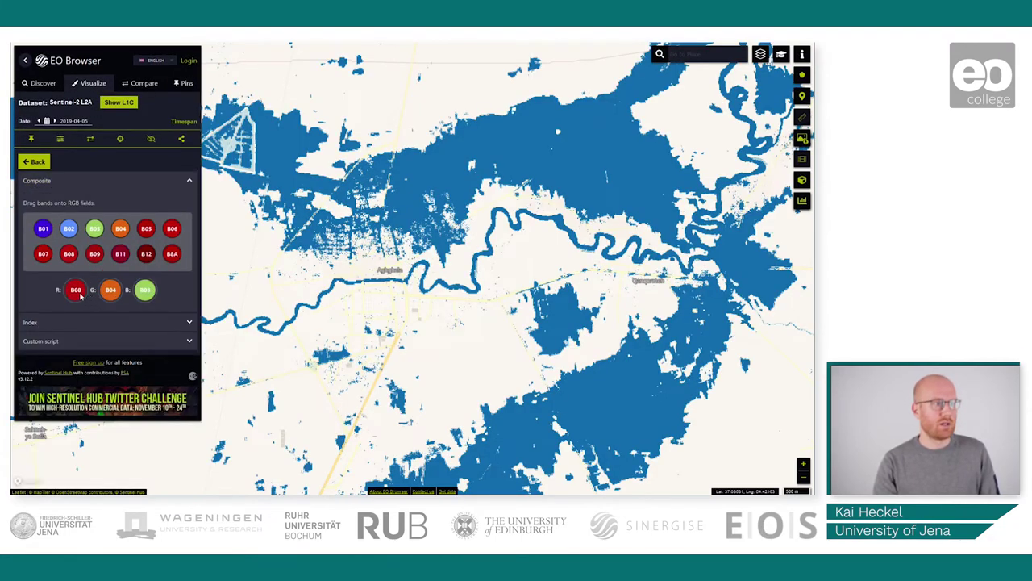
{"action": "left_click_drag", "start_coordinate": [120, 229], "coordinate": [75, 289]}
{"action": "left_click_drag", "start_coordinate": [94, 228], "coordinate": [111, 290]}
{"action": "left_click_drag", "start_coordinate": [68, 228], "coordinate": [144, 290]}
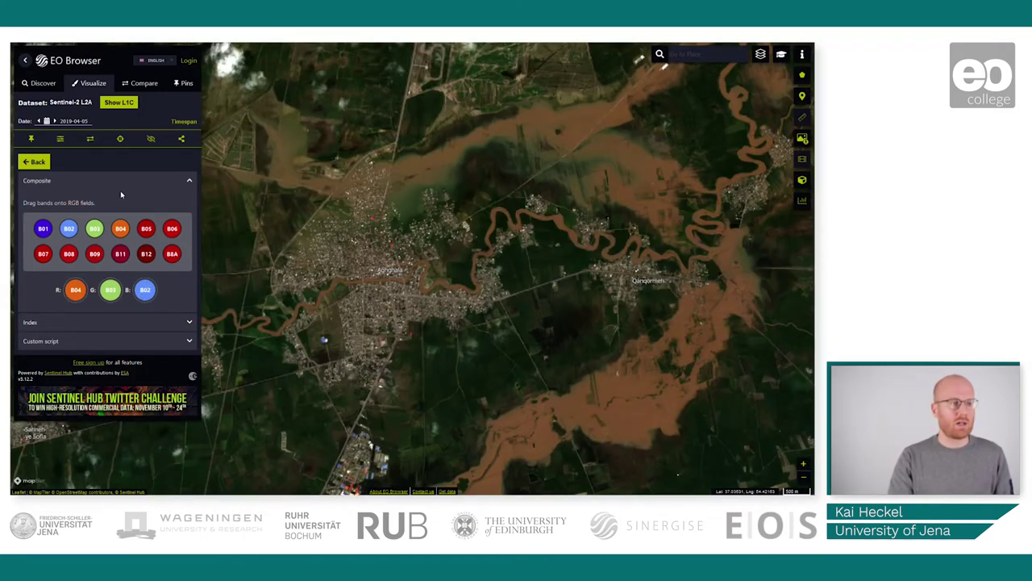
{"action": "left_click", "coordinate": [91, 140]}
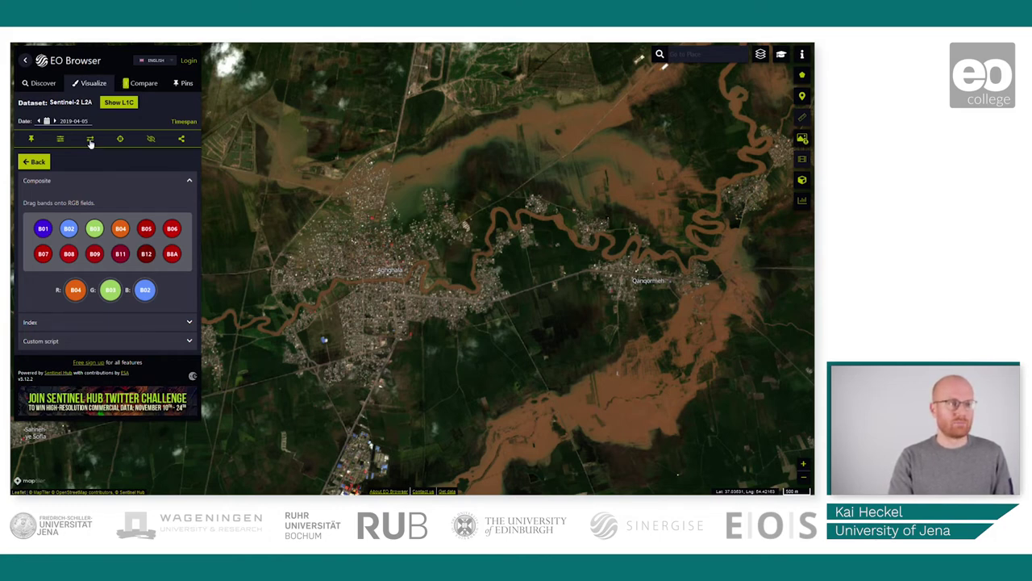
{"action": "left_click", "coordinate": [135, 89]}
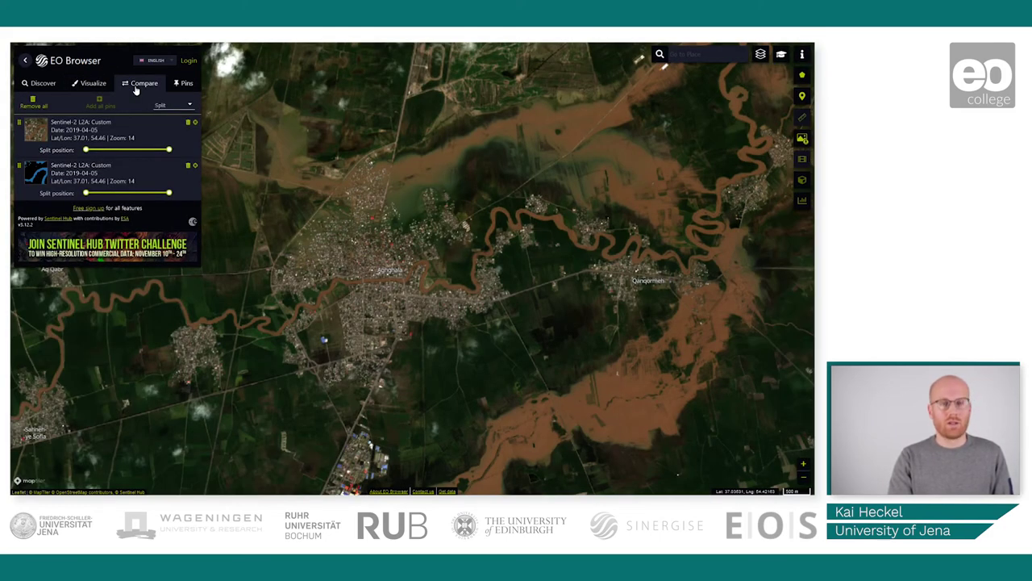
Move the flood mask above the true-colour layer and set its split to cover the map's left part
{"action": "left_click_drag", "start_coordinate": [19, 121], "coordinate": [22, 168]}
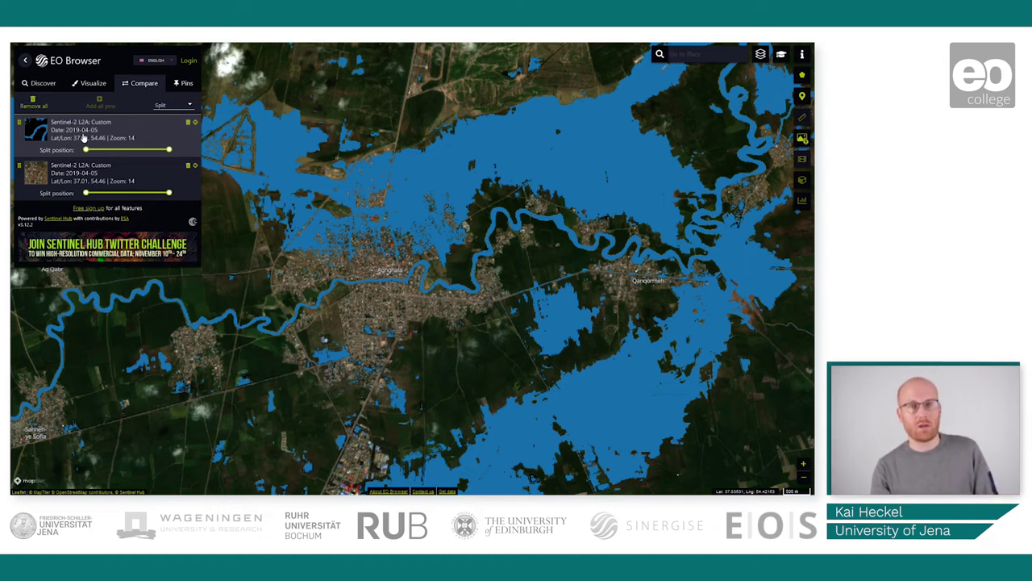
{"action": "left_click_drag", "start_coordinate": [167, 150], "coordinate": [125, 167]}
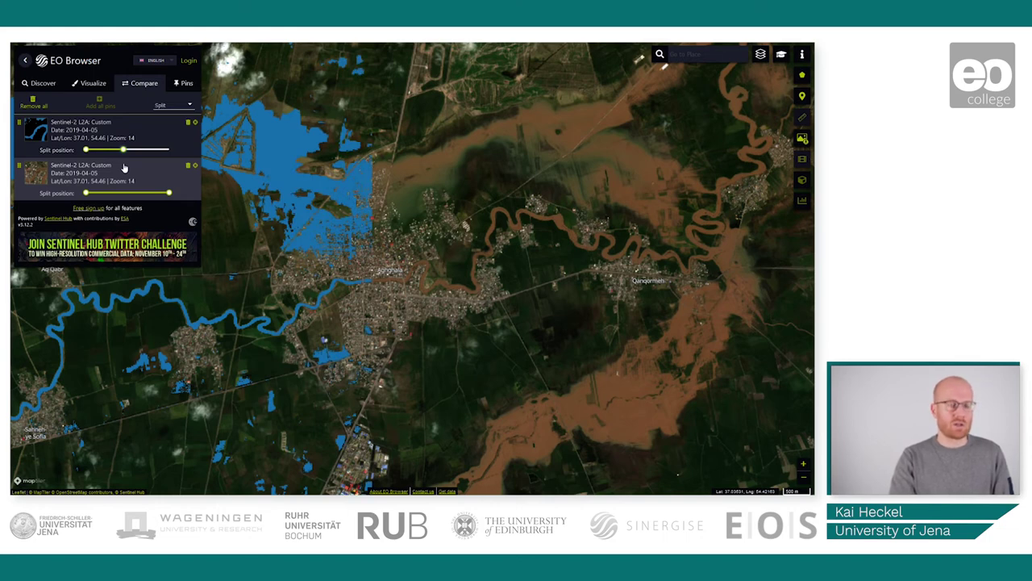
{"action": "mouse_move", "coordinate": [125, 168]}
{"action": "left_mouse_down"}
{"action": "mouse_move", "coordinate": [153, 169]}
{"action": "mouse_move", "coordinate": [111, 175]}
{"action": "mouse_move", "coordinate": [149, 181]}
{"action": "mouse_move", "coordinate": [108, 182]}
{"action": "mouse_move", "coordinate": [137, 182]}
{"action": "left_mouse_up"}
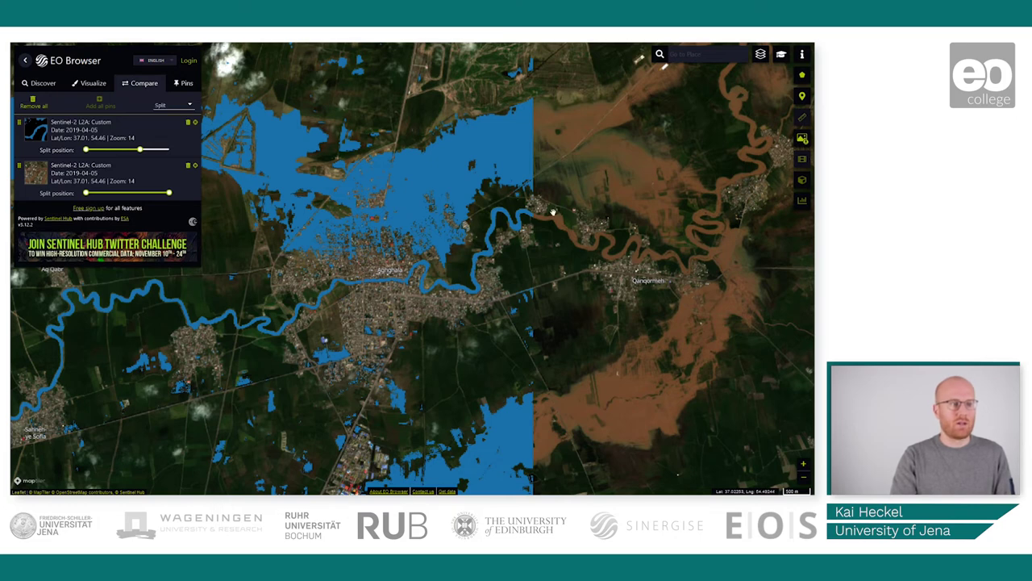
Colour the index threshold blue and raise its lower bound to 0.2
{"action": "left_click", "coordinate": [99, 86]}
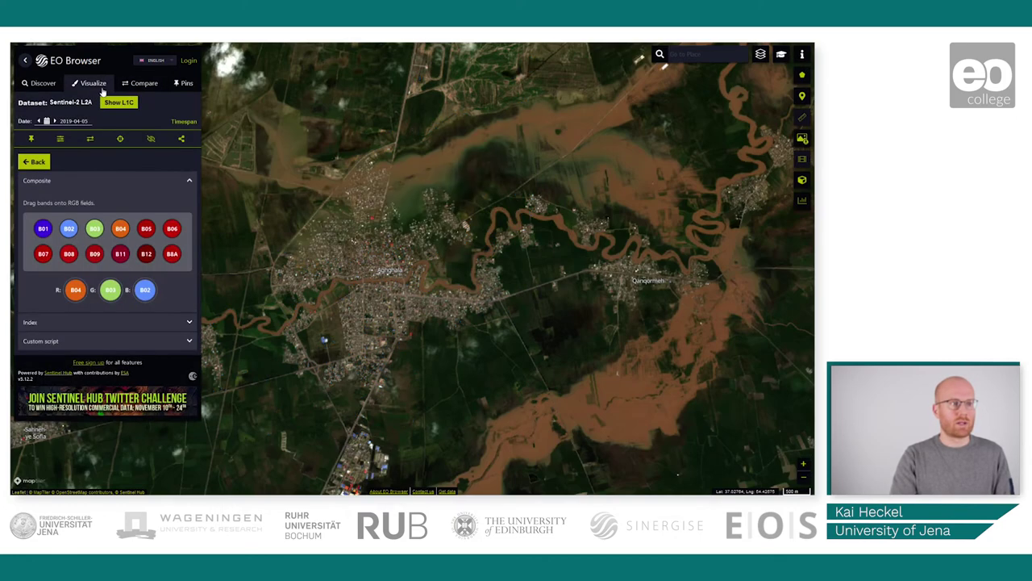
{"action": "left_click", "coordinate": [83, 322]}
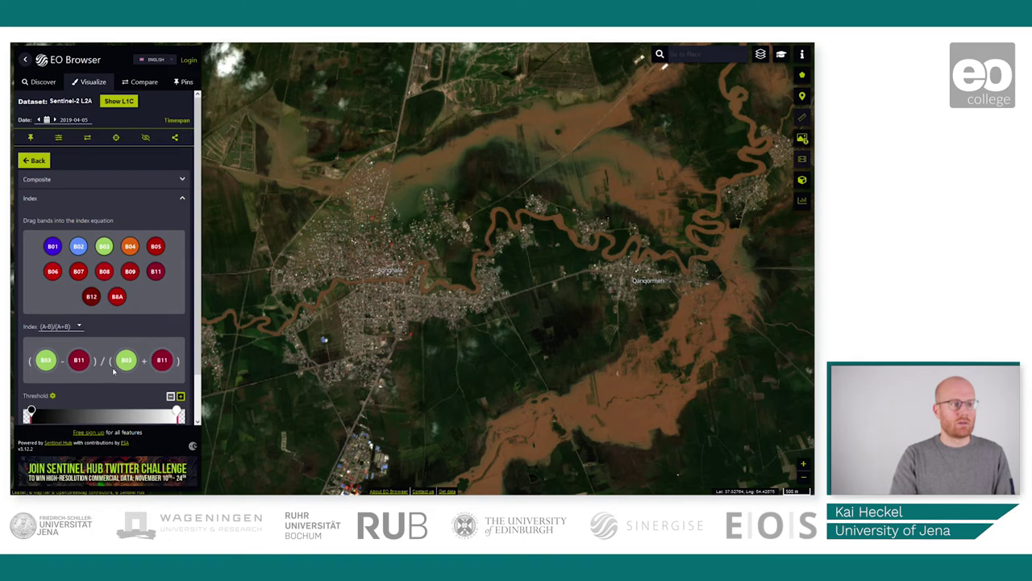
{"action": "scroll", "coordinate": [114, 371], "scroll_direction": "down", "scroll_amount": 1}
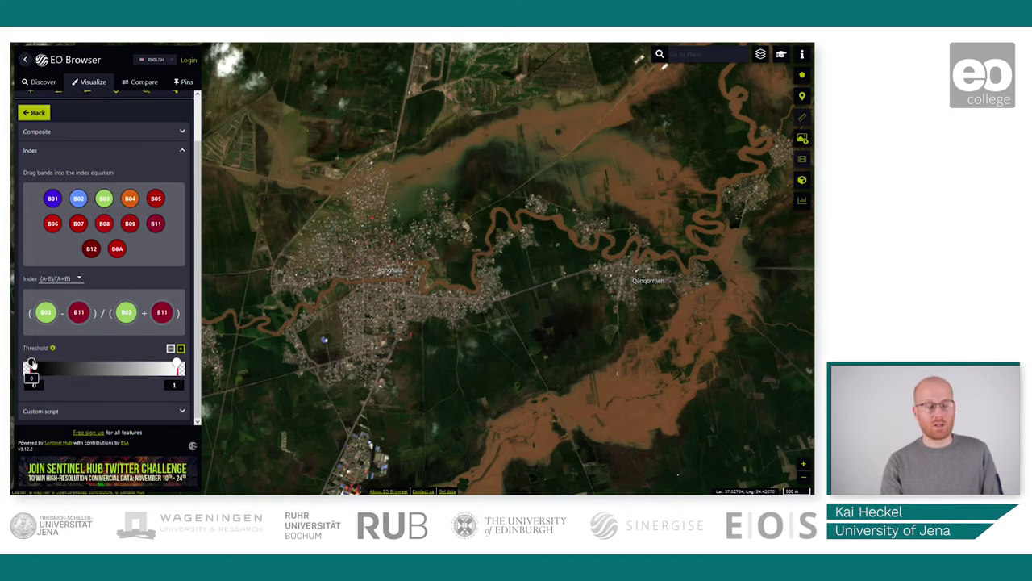
{"action": "left_click", "coordinate": [32, 364]}
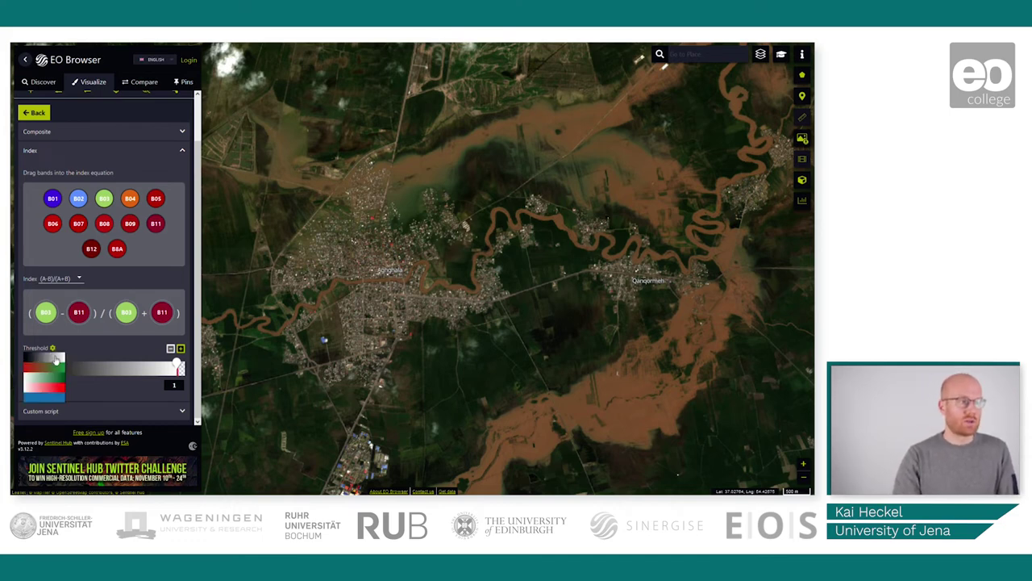
{"action": "left_click", "coordinate": [46, 397]}
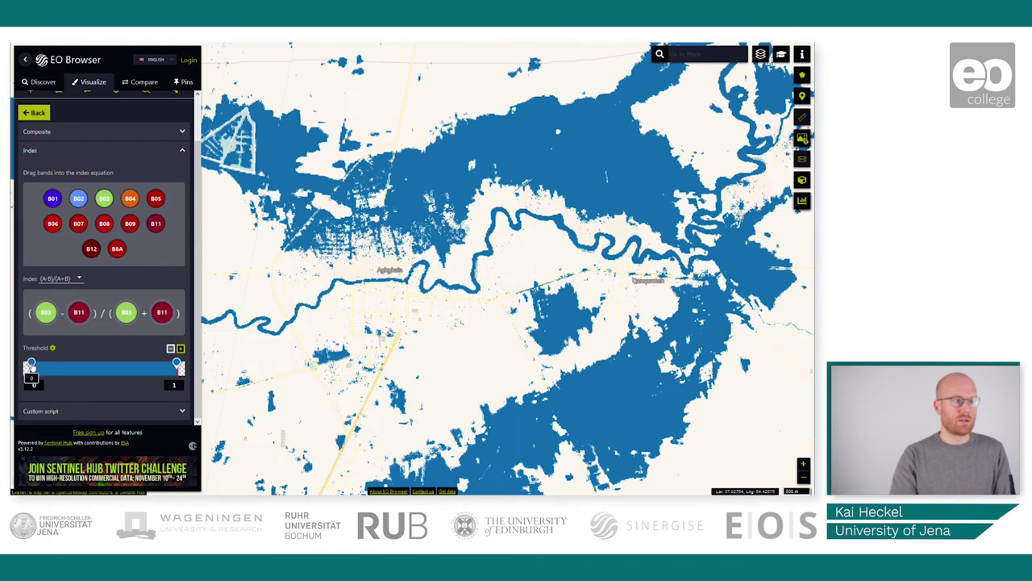
{"action": "left_click", "coordinate": [34, 385]}
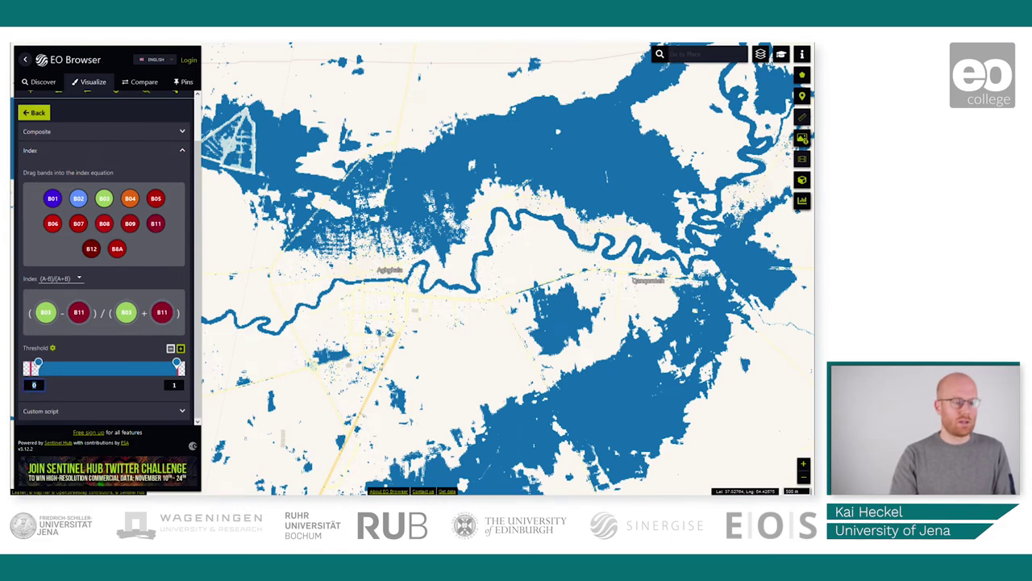
{"action": "type", "text": ".2"}
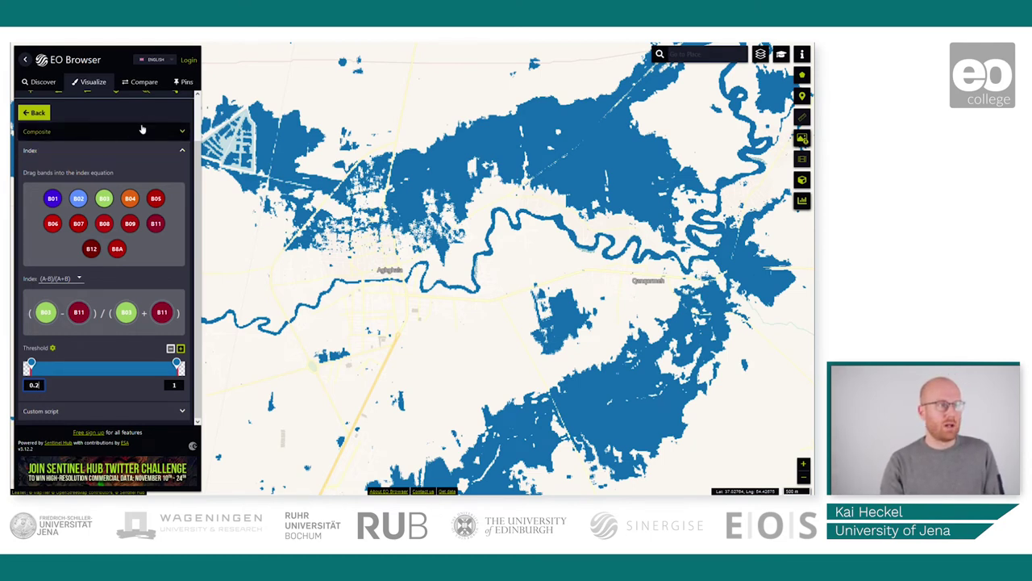
{"action": "scroll", "coordinate": [116, 411], "scroll_direction": "up", "scroll_amount": 2}
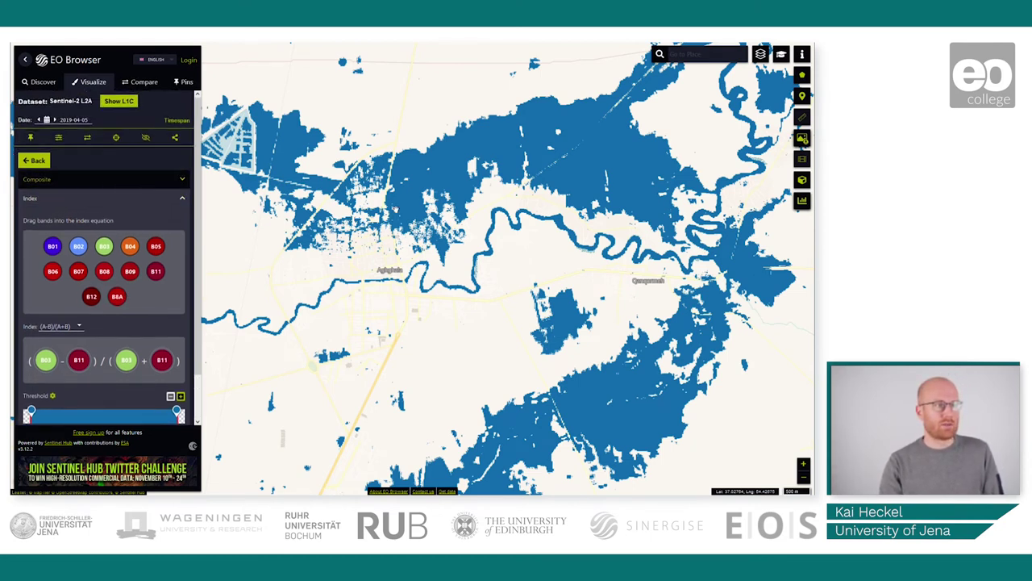
Re-add the updated flood mask to Compare, remove the second layer, and adjust the split position
{"action": "left_click", "coordinate": [87, 140]}
{"action": "left_click", "coordinate": [139, 82]}
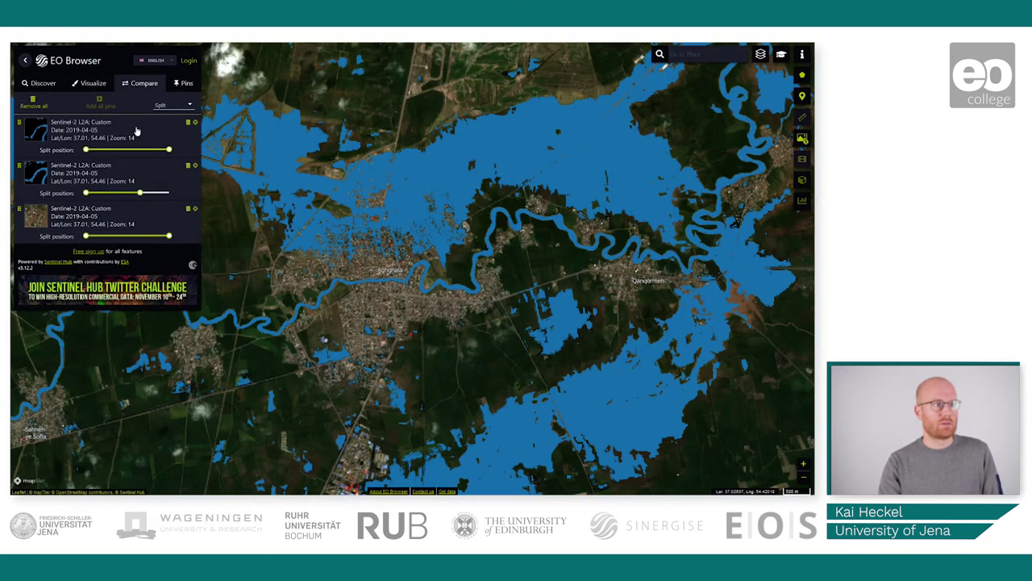
{"action": "left_click", "coordinate": [188, 166]}
{"action": "left_click_drag", "start_coordinate": [168, 148], "coordinate": [172, 184]}
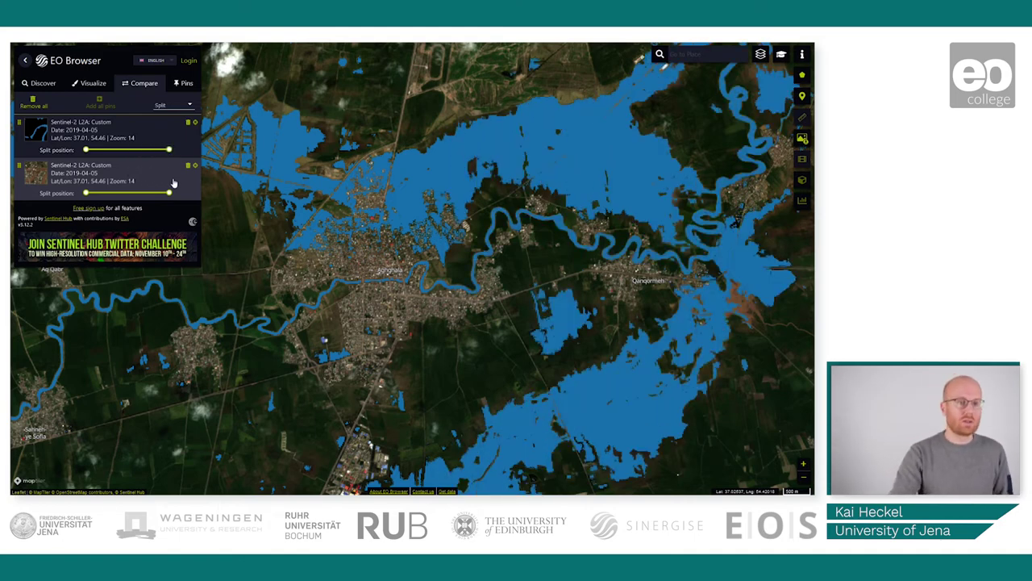
Show the histogram of water index values from the Visualize settings
{"action": "left_click", "coordinate": [93, 83]}
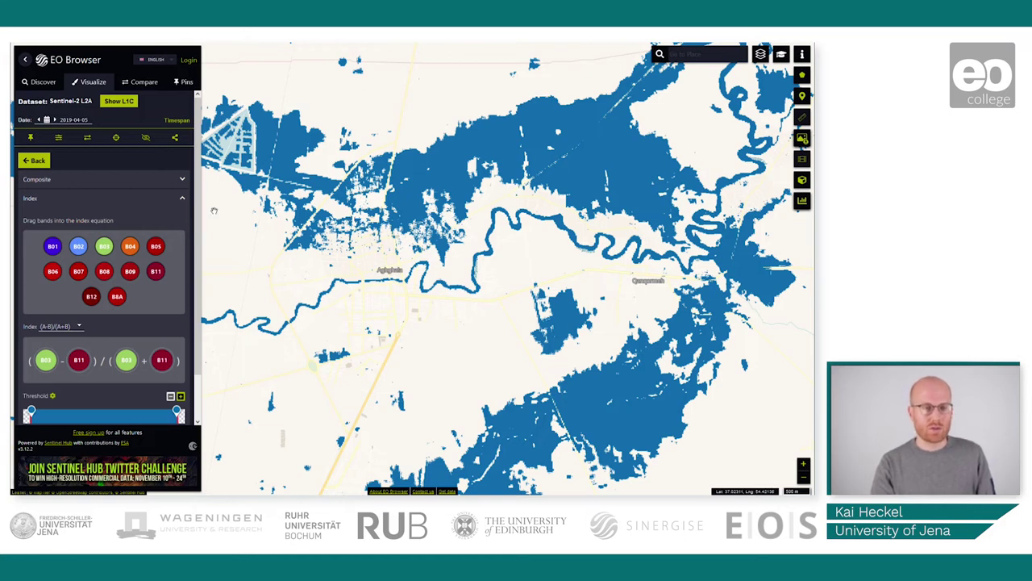
{"action": "left_click", "coordinate": [804, 205]}
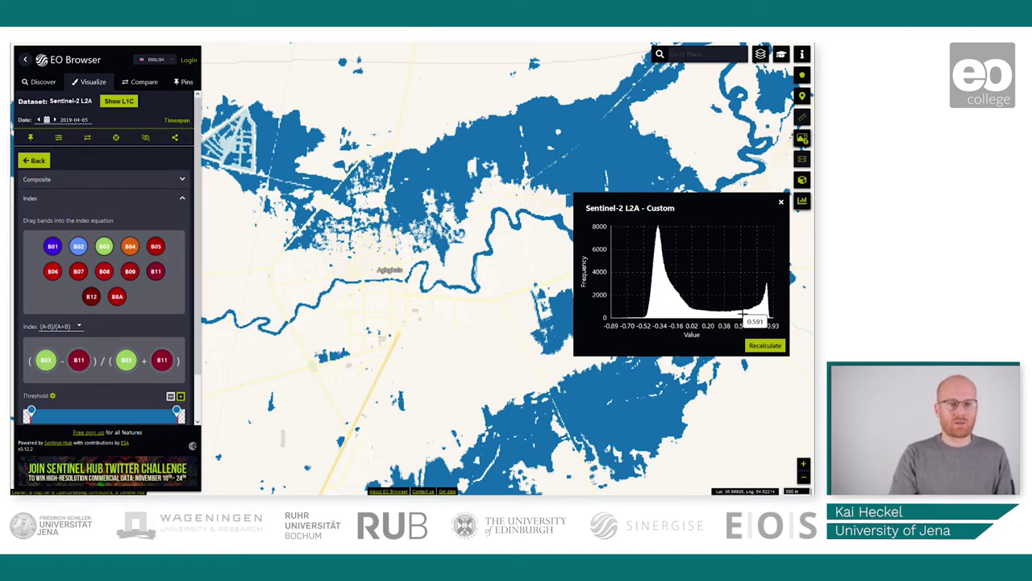
Zoom out one level around Aqqala and recalculate the index histogram, now −0.79 to 0.96
{"action": "left_click_drag", "start_coordinate": [481, 308], "coordinate": [499, 308]}
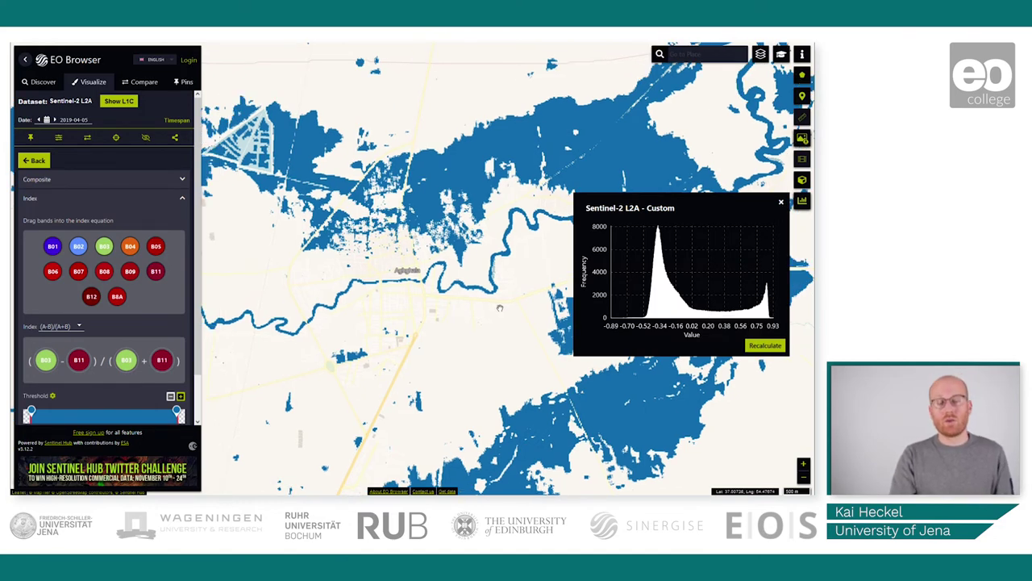
{"action": "scroll", "coordinate": [499, 308], "scroll_direction": "down", "scroll_amount": 1}
{"action": "left_click", "coordinate": [765, 345]}
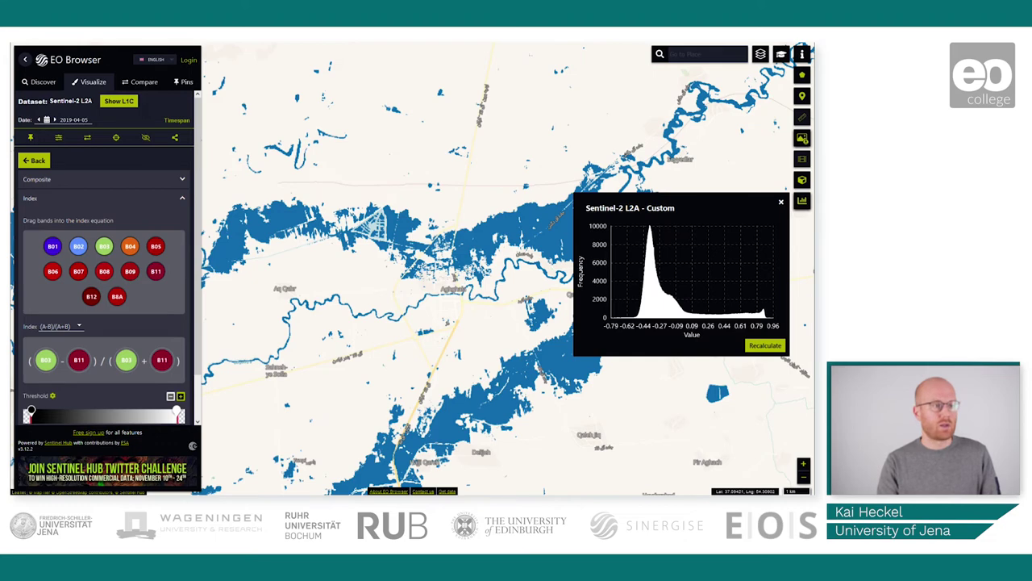
Review the custom script's (B03−B11)/(B03+B11) evaluatePixel code with minIndex 0.2 and maxIndex 1
{"action": "left_click", "coordinate": [169, 199]}
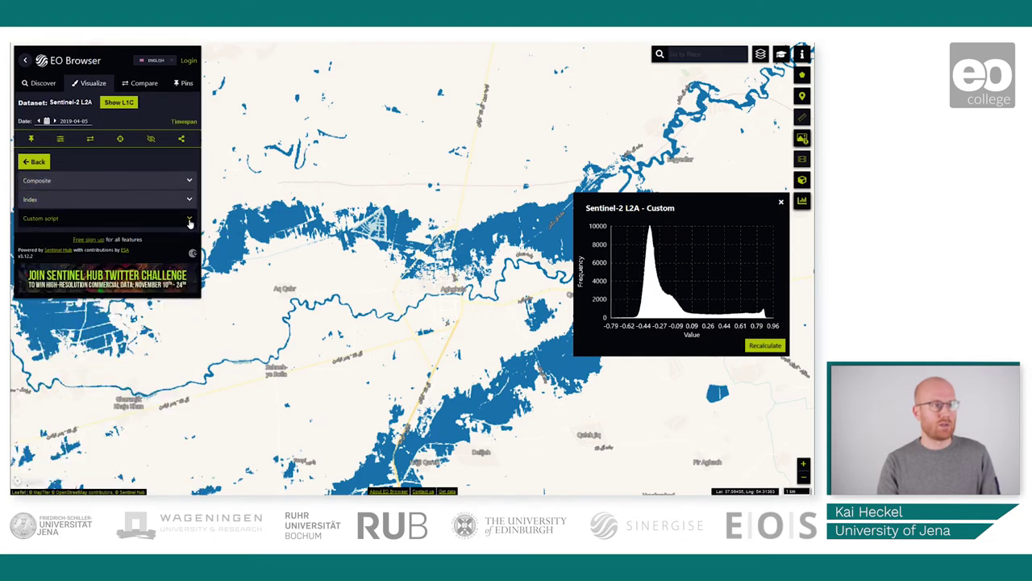
{"action": "left_click", "coordinate": [187, 218]}
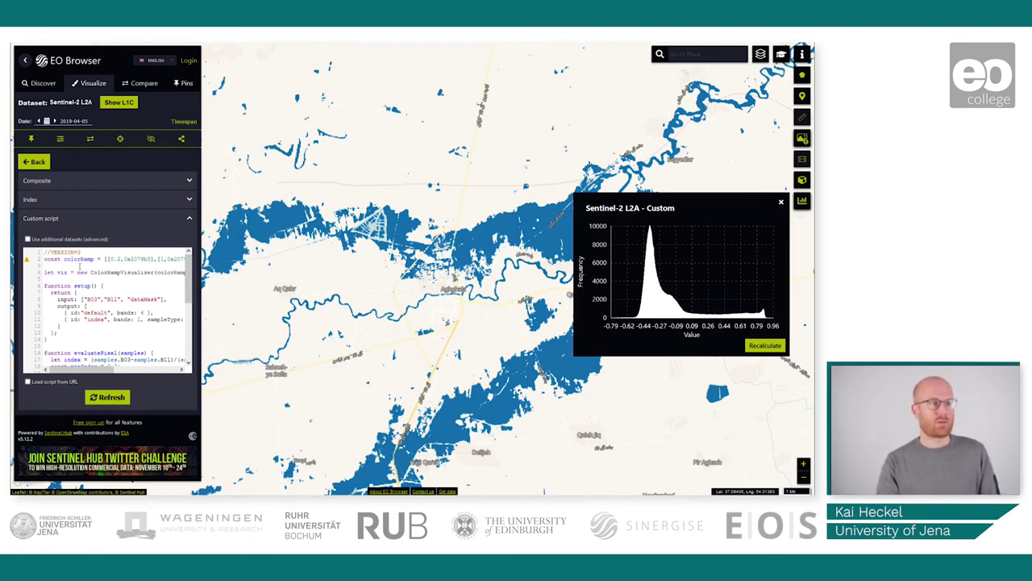
{"action": "scroll", "coordinate": [79, 266], "scroll_direction": "down", "scroll_amount": 2}
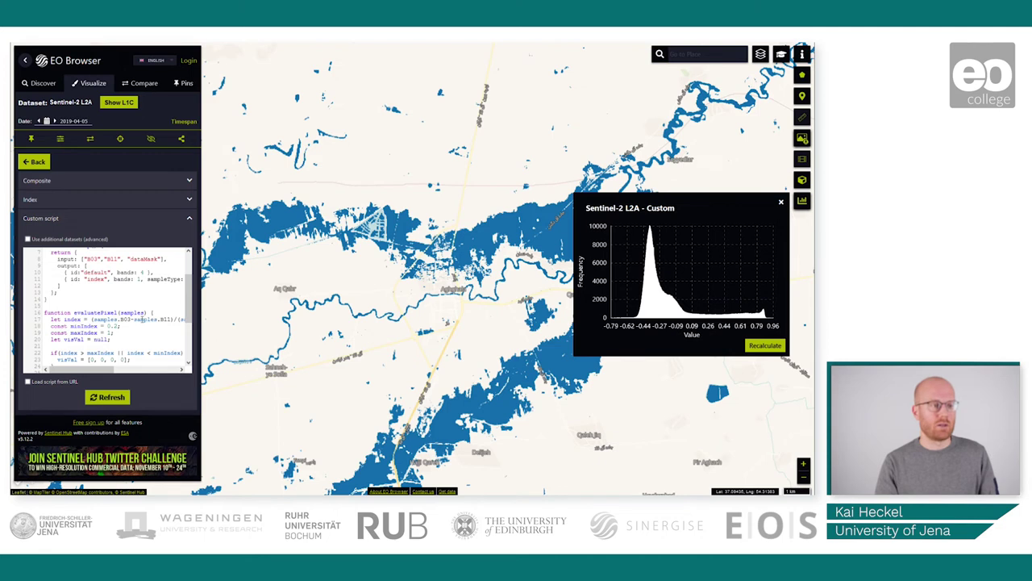
{"action": "scroll", "coordinate": [137, 319], "scroll_direction": "down", "scroll_amount": 2}
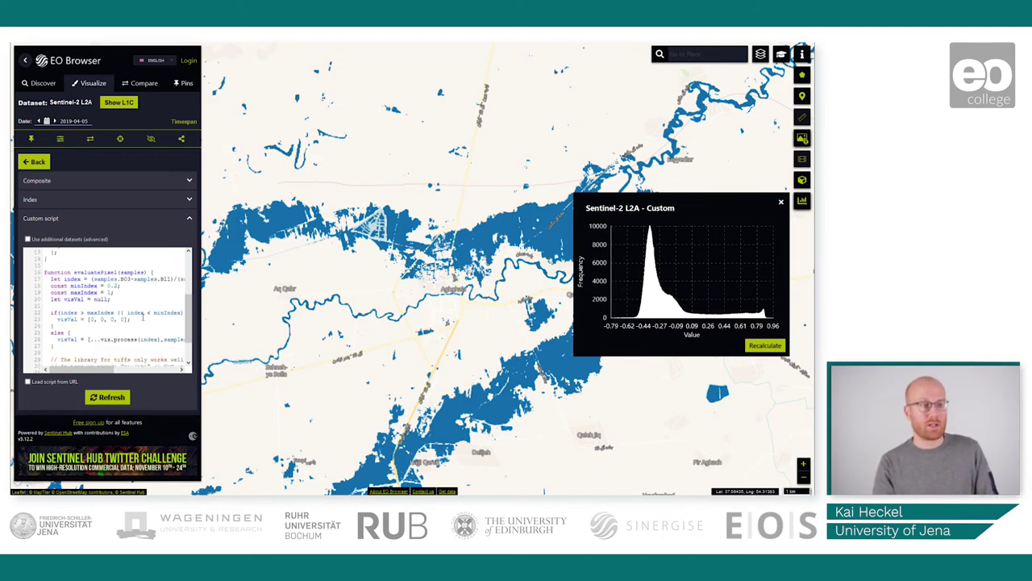
Set the index threshold minimum to 0.2 in blue, then view the updated custom script
{"action": "left_click", "coordinate": [104, 200]}
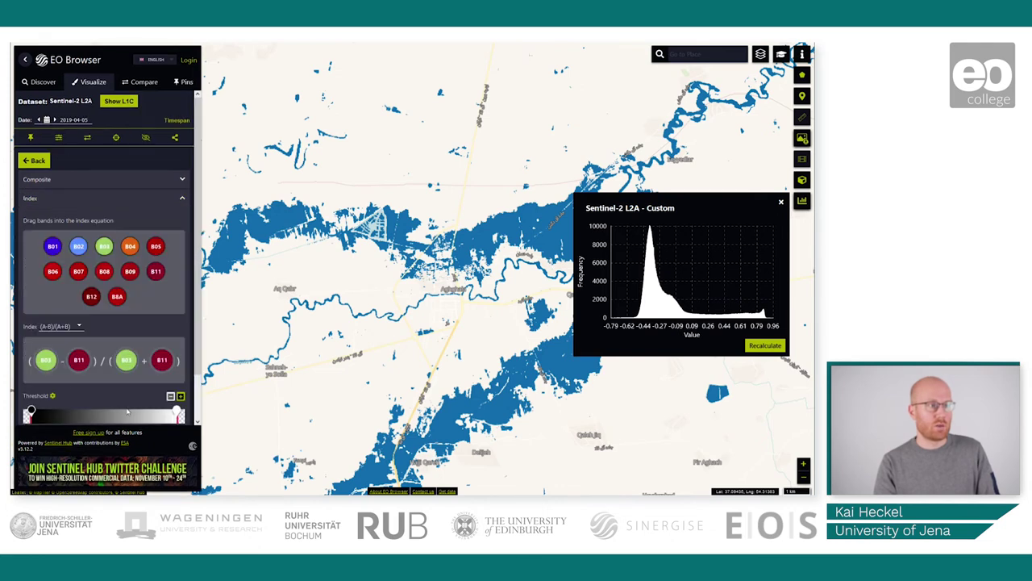
{"action": "scroll", "coordinate": [103, 412], "scroll_direction": "down", "scroll_amount": 1}
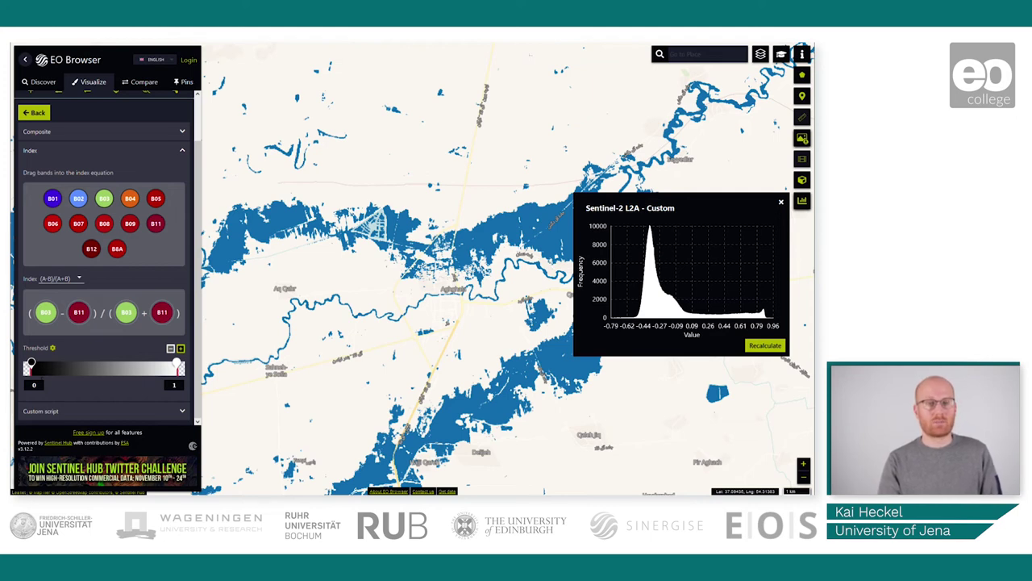
{"action": "type", "text": ".2"}
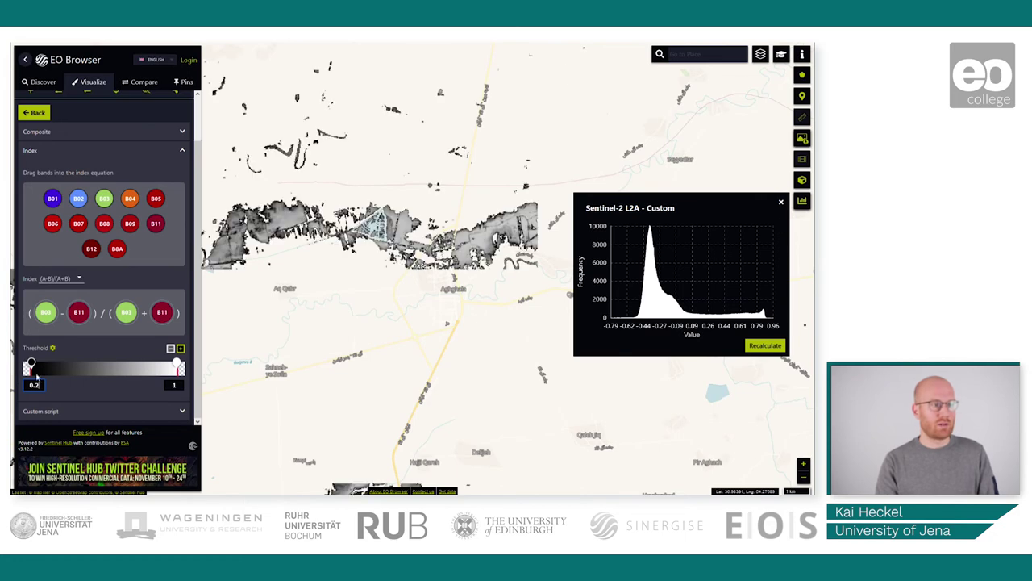
{"action": "left_click", "coordinate": [31, 364]}
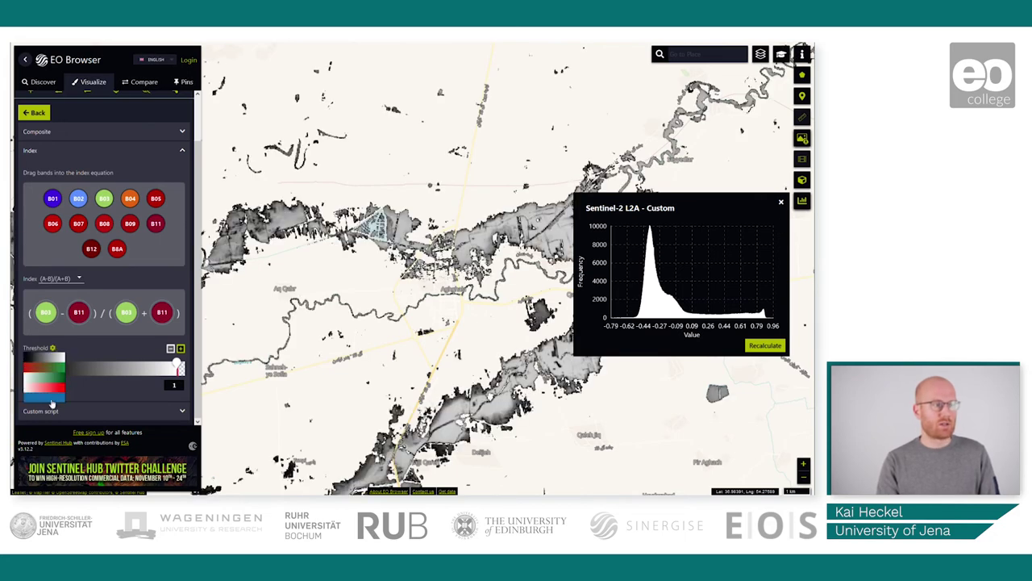
{"action": "left_click", "coordinate": [59, 397]}
{"action": "left_click", "coordinate": [110, 412]}
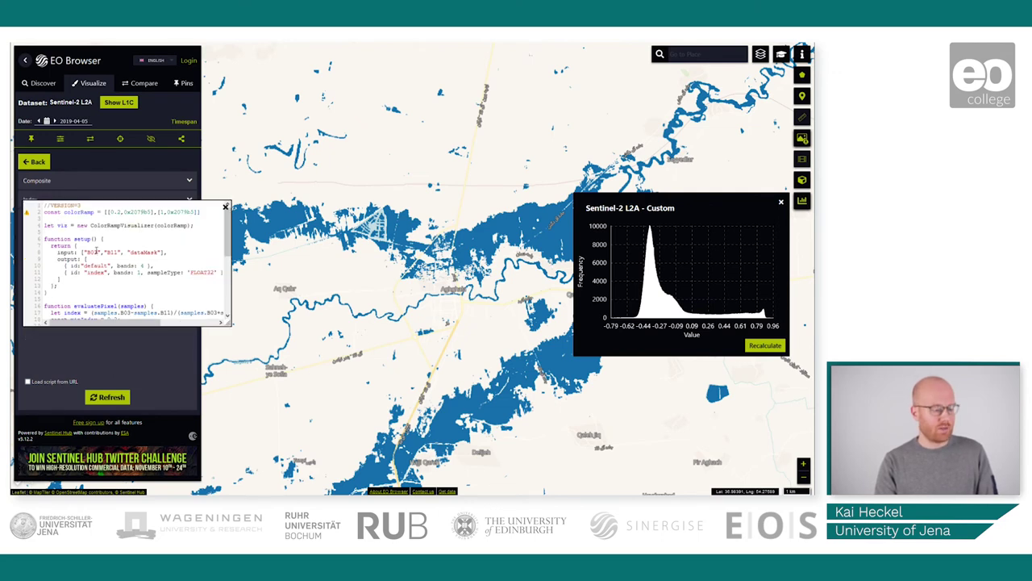
Select the entire custom script with Ctrl+A
{"action": "key", "text": "ctrl+a"}
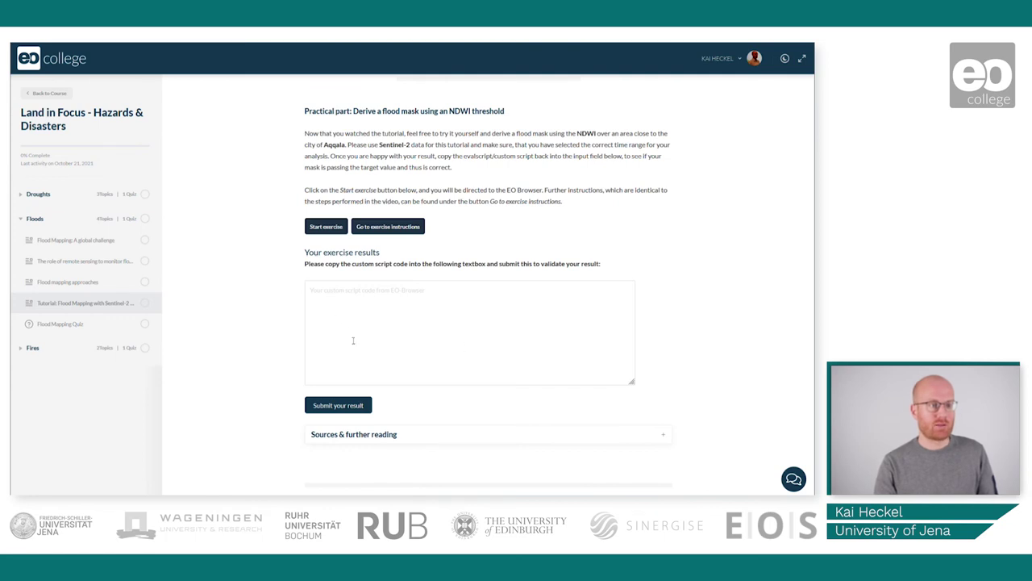
Paste the custom script into the EO College results box and submit it
{"action": "left_click", "coordinate": [382, 313]}
{"action": "key", "text": "ctrl+v"}
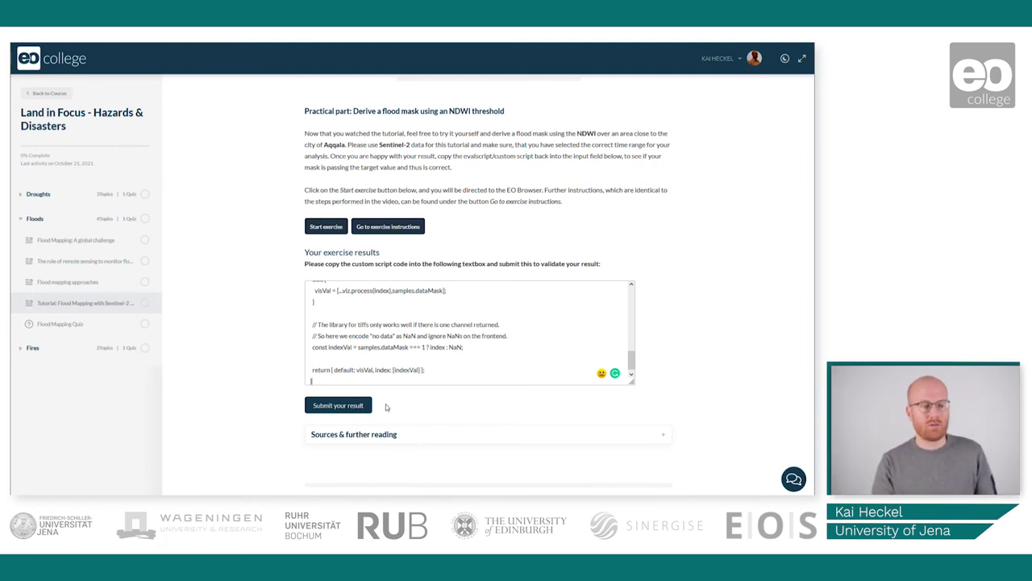
{"action": "left_click", "coordinate": [314, 408]}
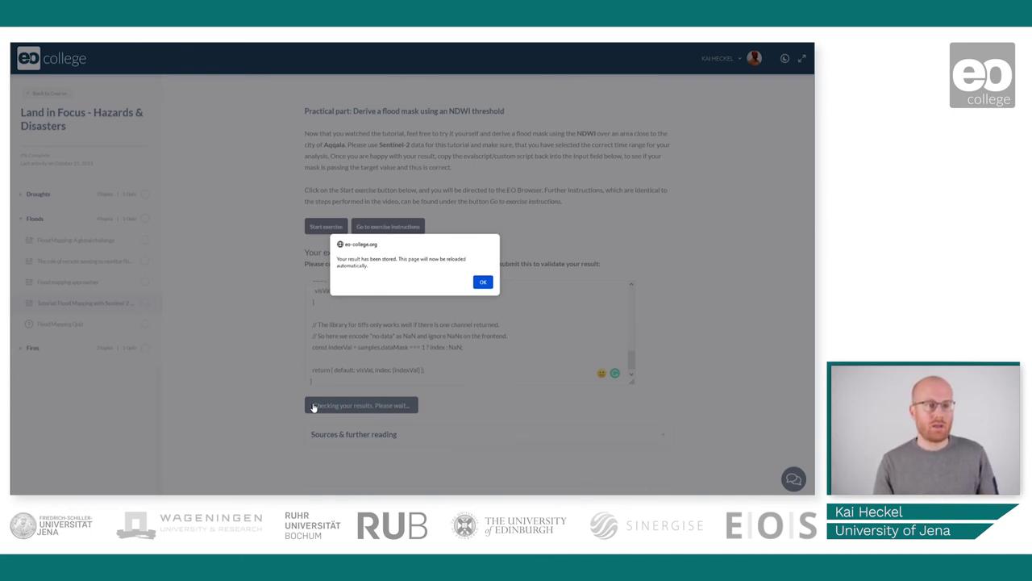
Dismiss the result-stored alert and scroll to the latest result: score 93, minimum 75
{"action": "left_click", "coordinate": [483, 283]}
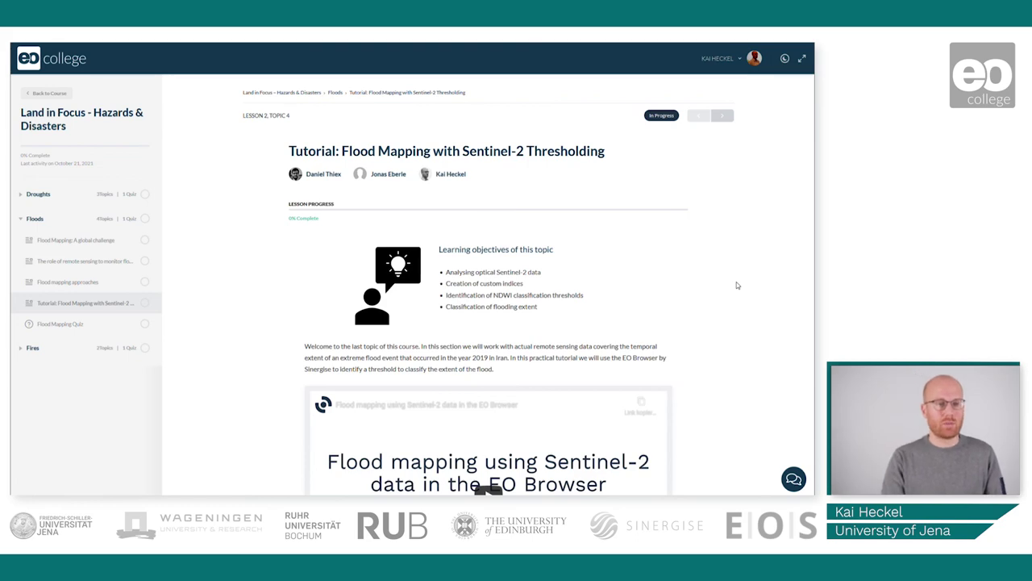
{"action": "scroll", "coordinate": [737, 285], "scroll_direction": "down", "scroll_amount": 6}
{"action": "scroll", "coordinate": [736, 285], "scroll_direction": "down", "scroll_amount": 15}
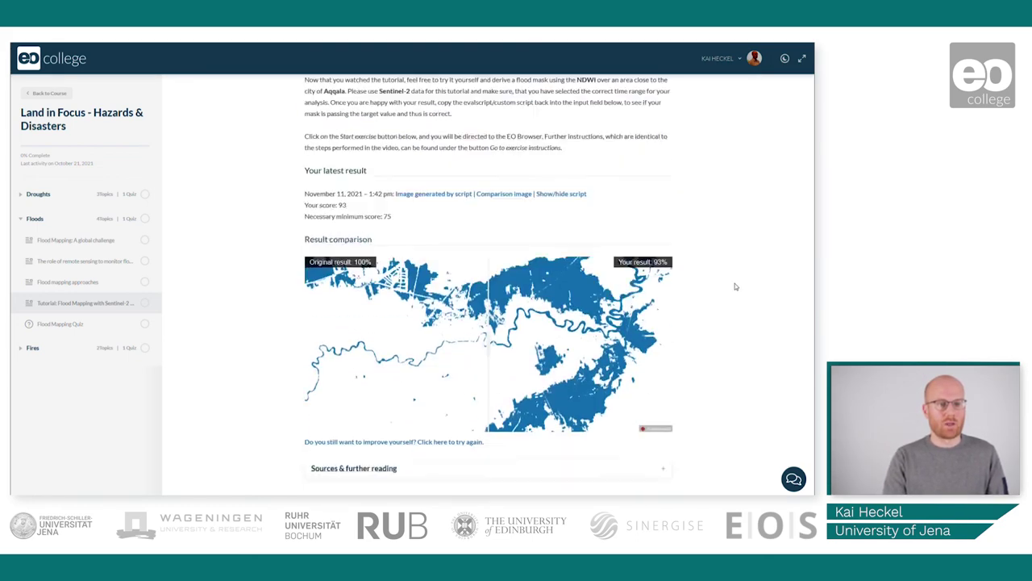
{"action": "scroll", "coordinate": [734, 287], "scroll_direction": "up", "scroll_amount": 2}
{"action": "scroll", "coordinate": [734, 286], "scroll_direction": "up", "scroll_amount": 1}
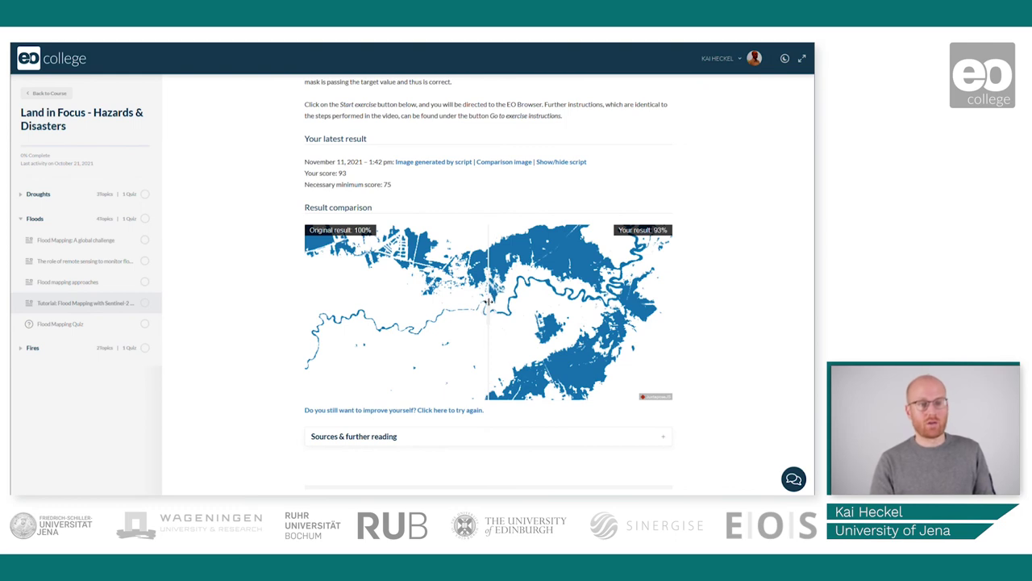
Sweep the comparison slider across the image, contrasting the 100% reference mask with the 93% submission
{"action": "left_click_drag", "start_coordinate": [530, 306], "coordinate": [417, 353]}
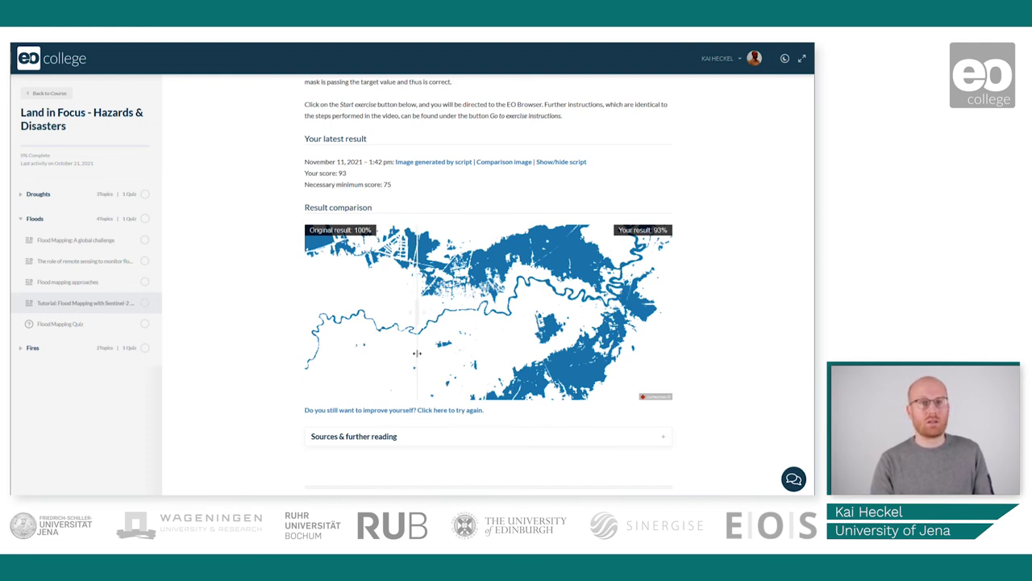
{"action": "left_click_drag", "start_coordinate": [417, 352], "coordinate": [558, 352]}
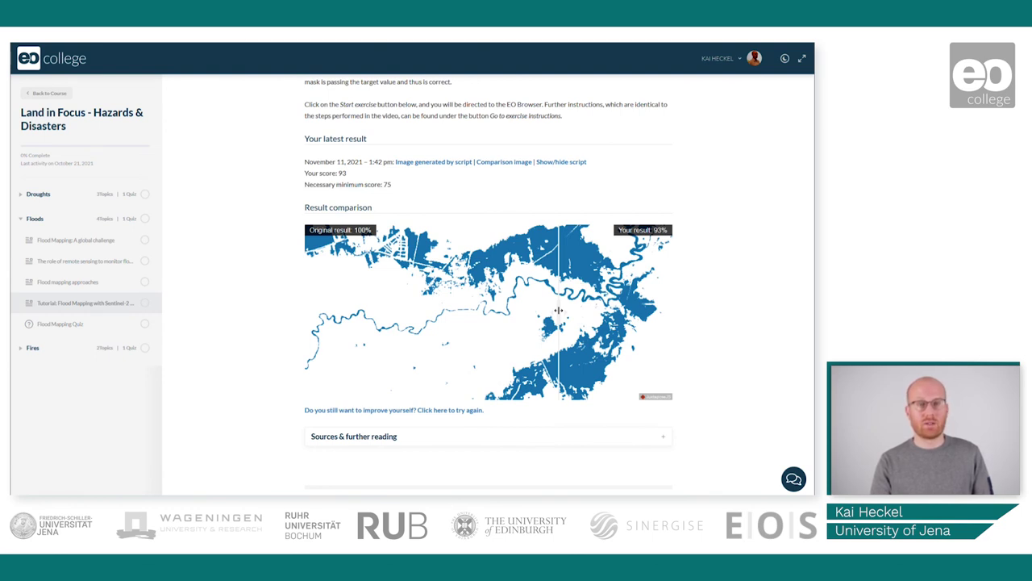
{"action": "left_click_drag", "start_coordinate": [558, 310], "coordinate": [403, 315]}
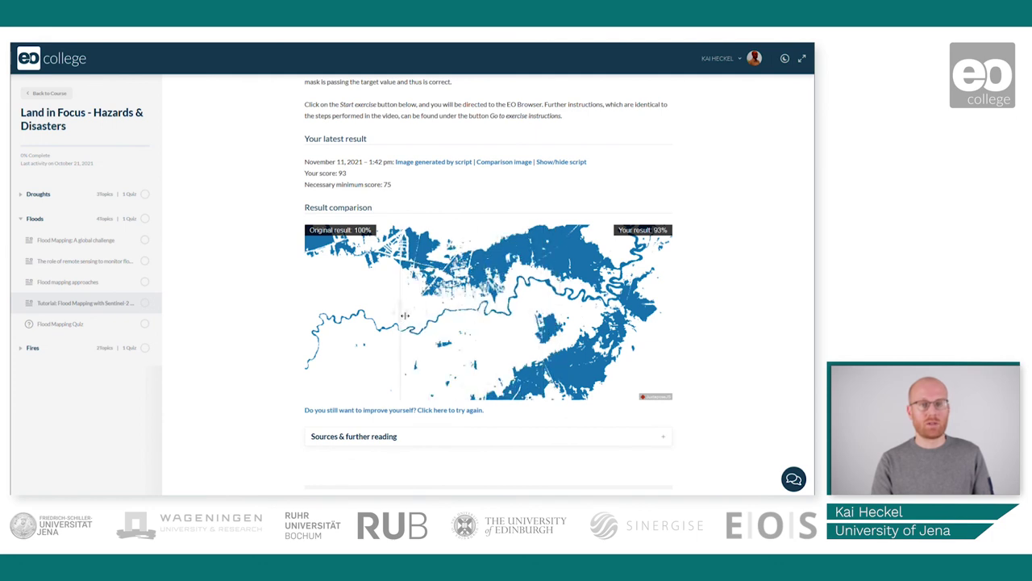